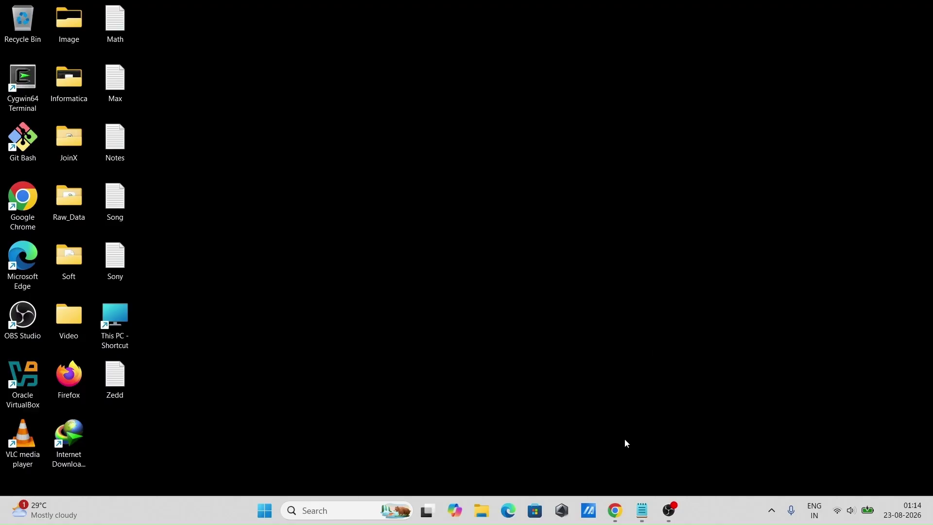
Switch to Chrome and open the Fedora Workstation edition page on the Fedora Project website.
{"action": "left_click", "coordinate": [616, 510]}
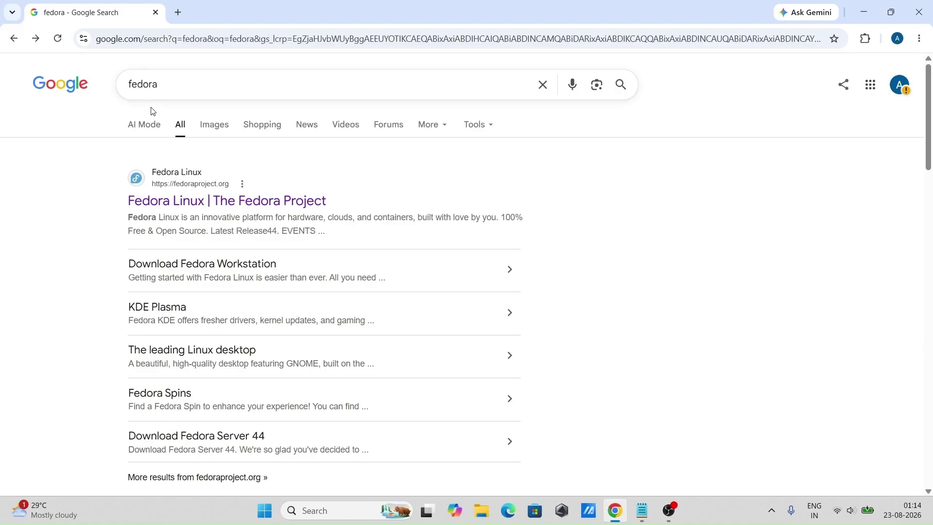
{"action": "left_click", "coordinate": [194, 201]}
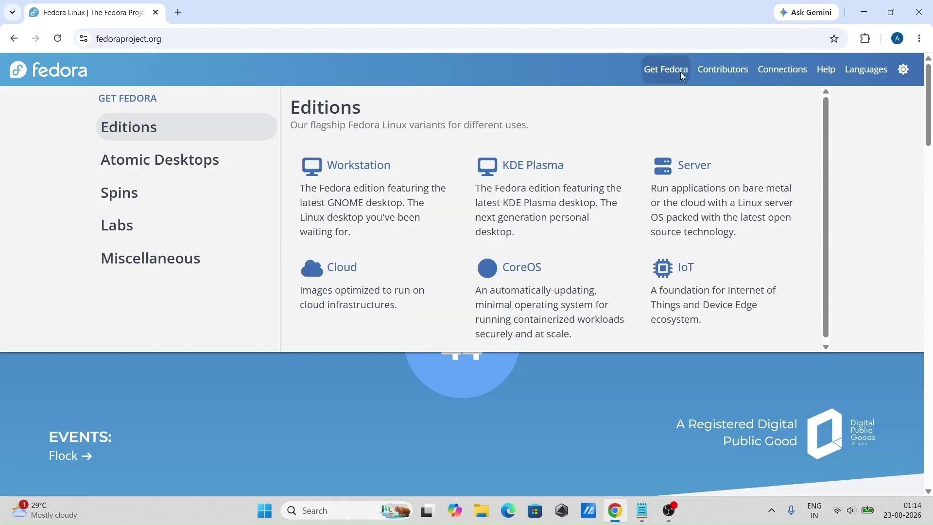
{"action": "mouse_move", "coordinate": [730, 74]}
{"action": "mouse_move", "coordinate": [786, 68]}
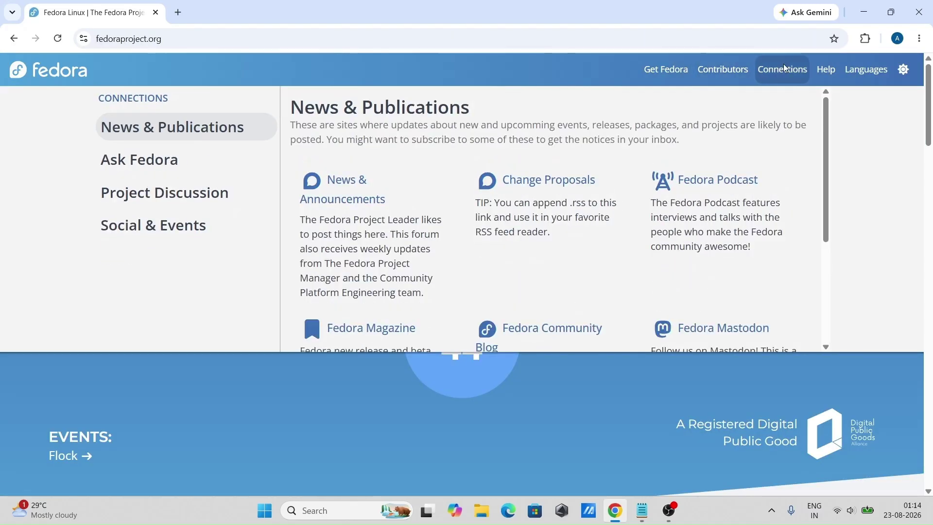
{"action": "mouse_move", "coordinate": [681, 67]}
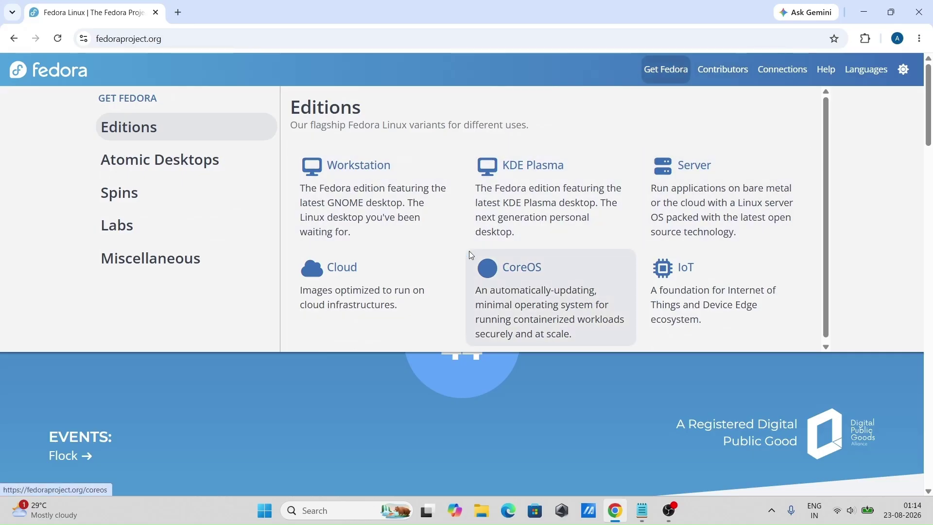
{"action": "left_click", "coordinate": [358, 176]}
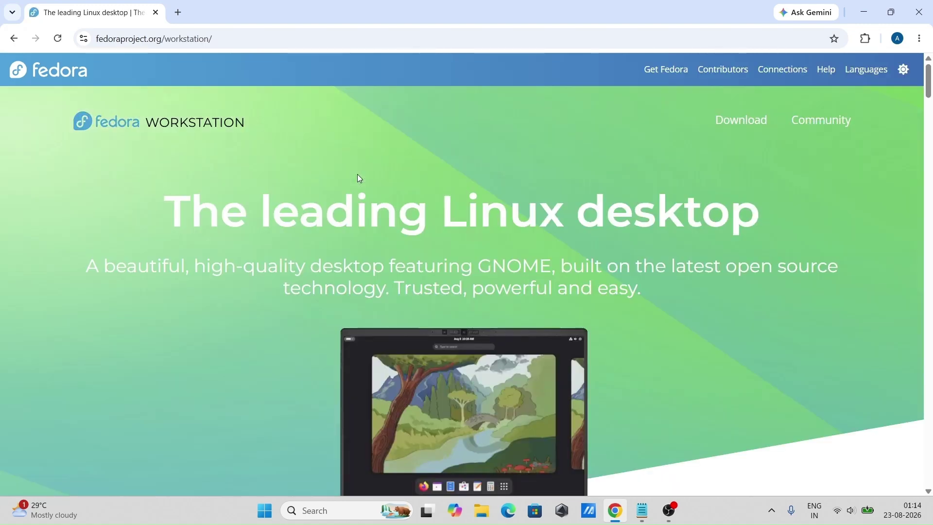
Download the Fedora Workstation 44 Live ISO for Intel and AMD x86_64 systems and close the finished download's dialog.
{"action": "scroll", "coordinate": [251, 290], "scroll_direction": "down", "scroll_amount": 3}
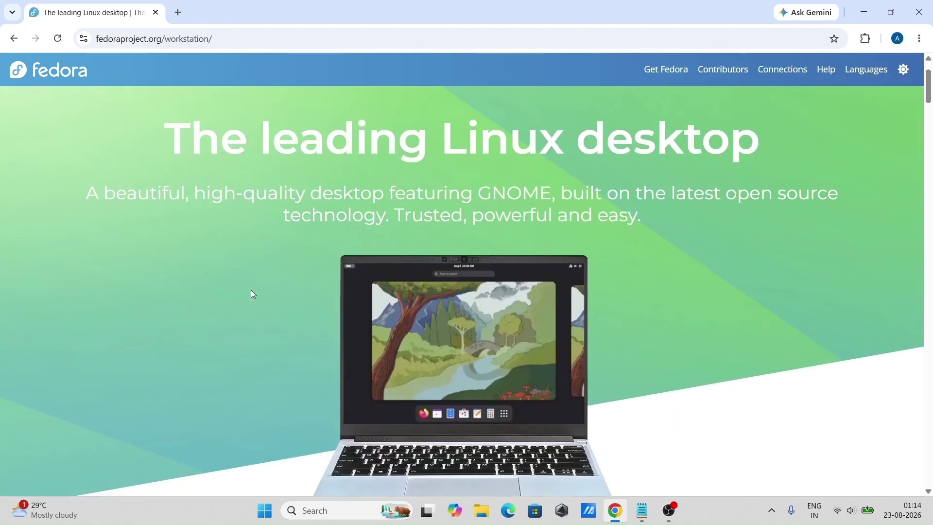
{"action": "scroll", "coordinate": [251, 290], "scroll_direction": "down", "scroll_amount": 3}
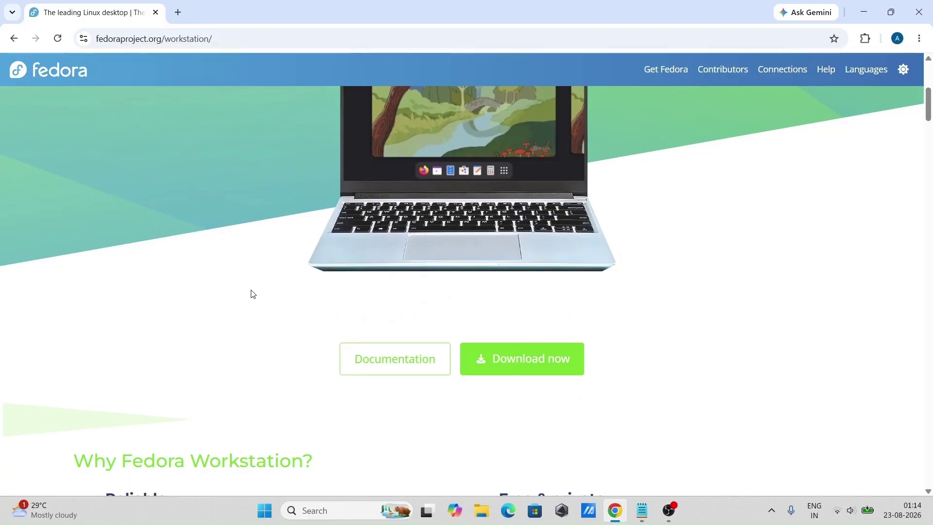
{"action": "left_click", "coordinate": [520, 359]}
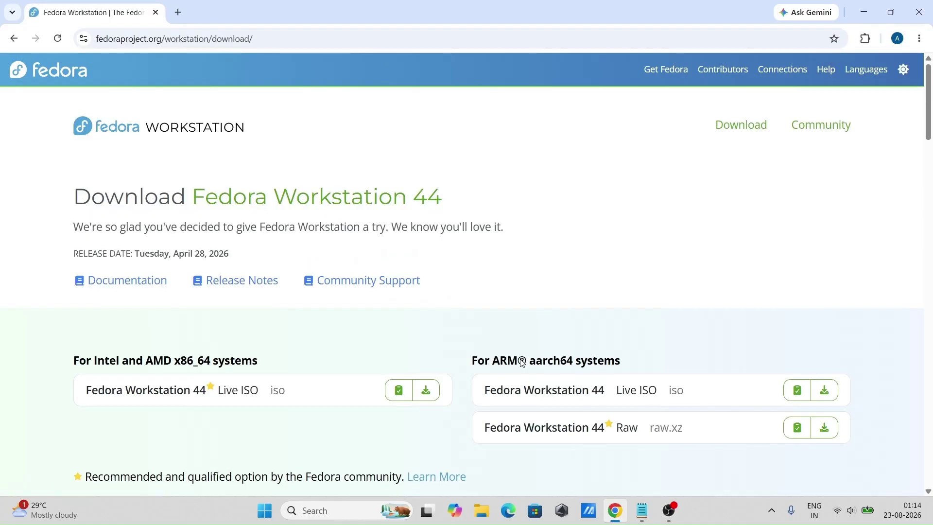
{"action": "scroll", "coordinate": [40, 299], "scroll_direction": "down", "scroll_amount": 1}
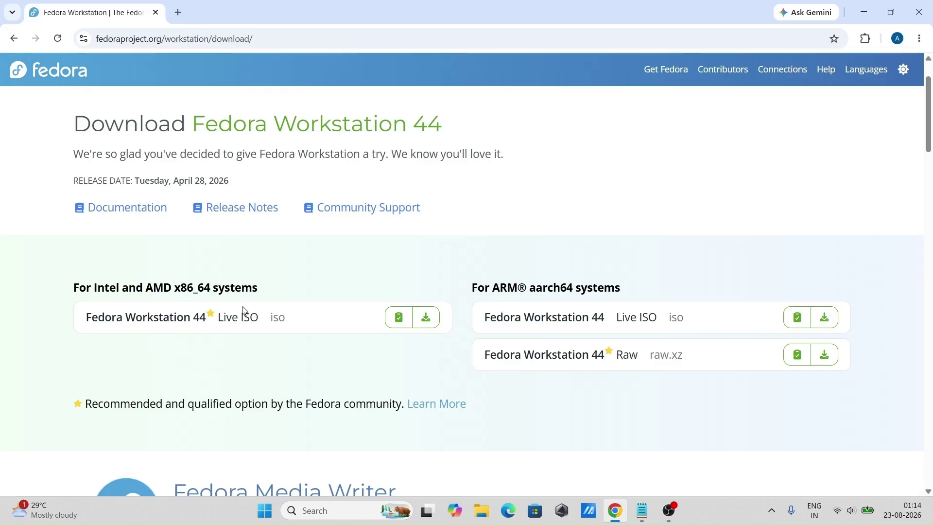
{"action": "left_click", "coordinate": [423, 318]}
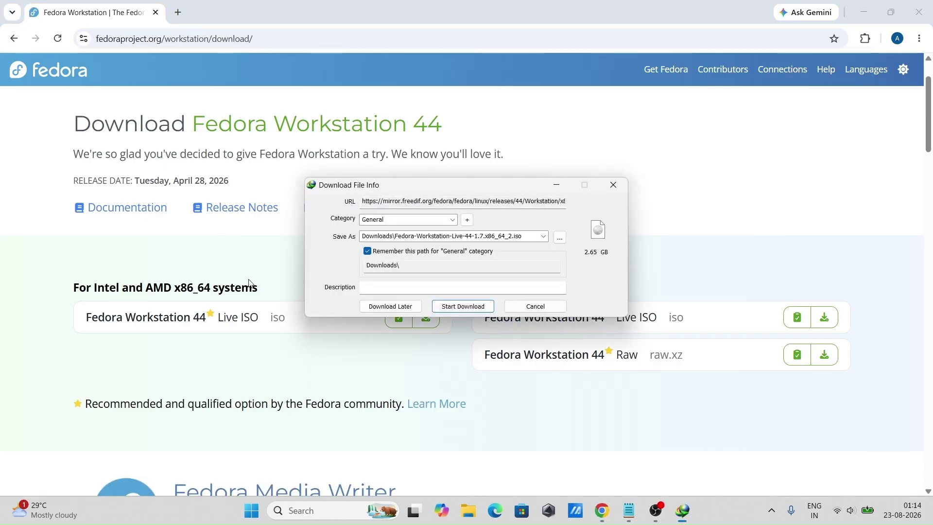
{"action": "left_click", "coordinate": [457, 306]}
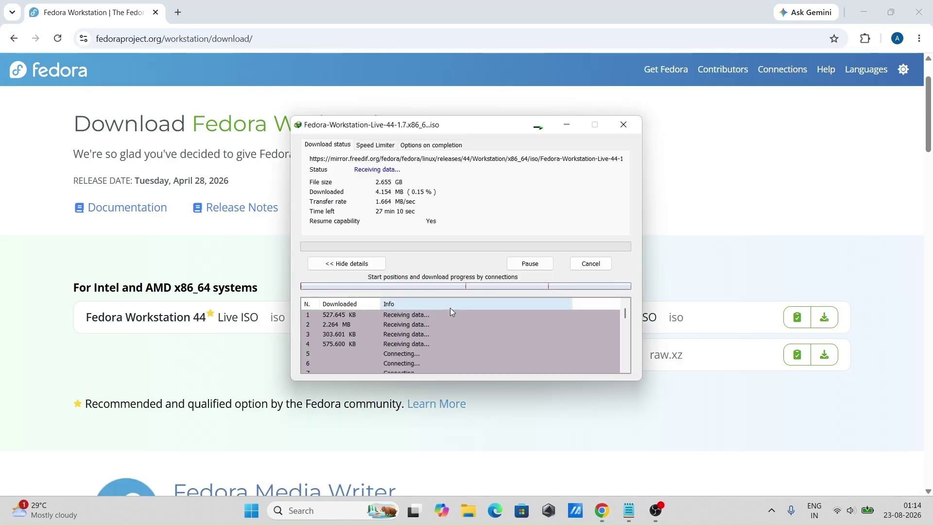
{"action": "left_click", "coordinate": [862, 13]}
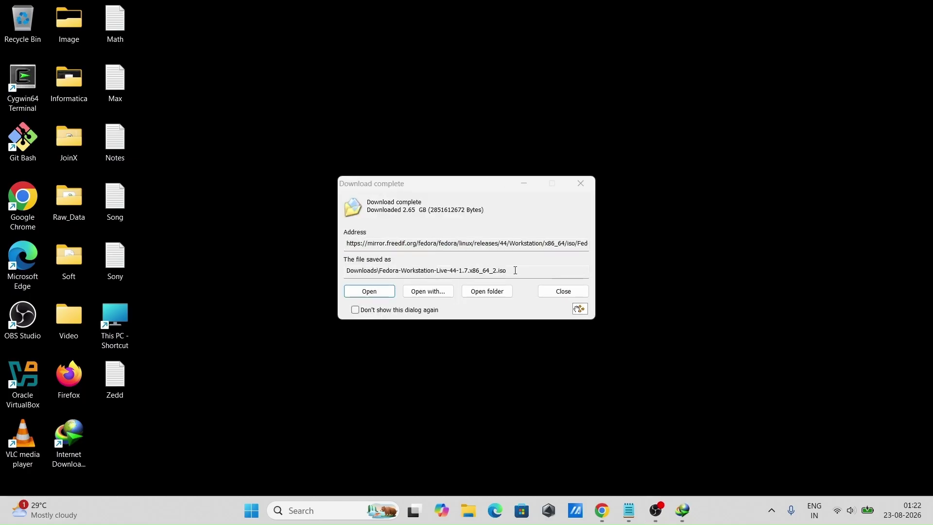
{"action": "left_click", "coordinate": [564, 292]}
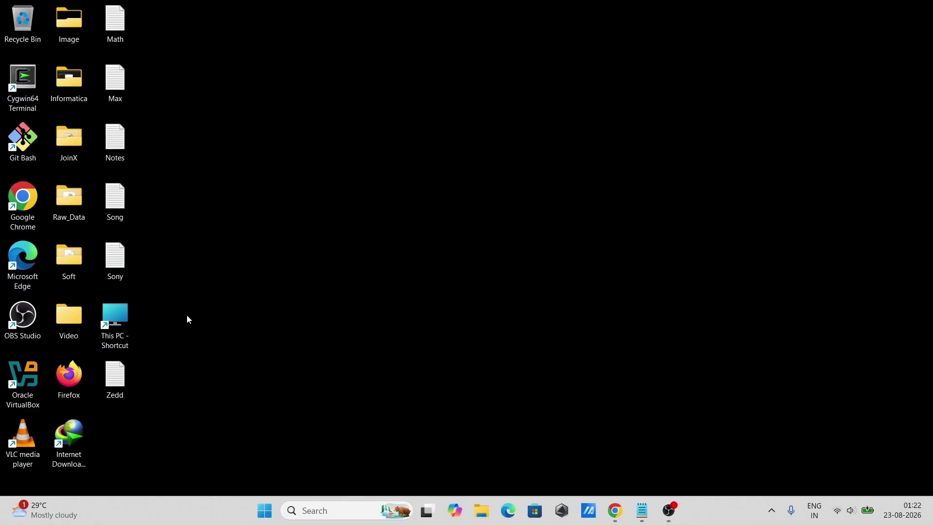
Switch to Oracle VirtualBox and begin a new virtual machine named Fedora44.
{"action": "double_click", "coordinate": [39, 386]}
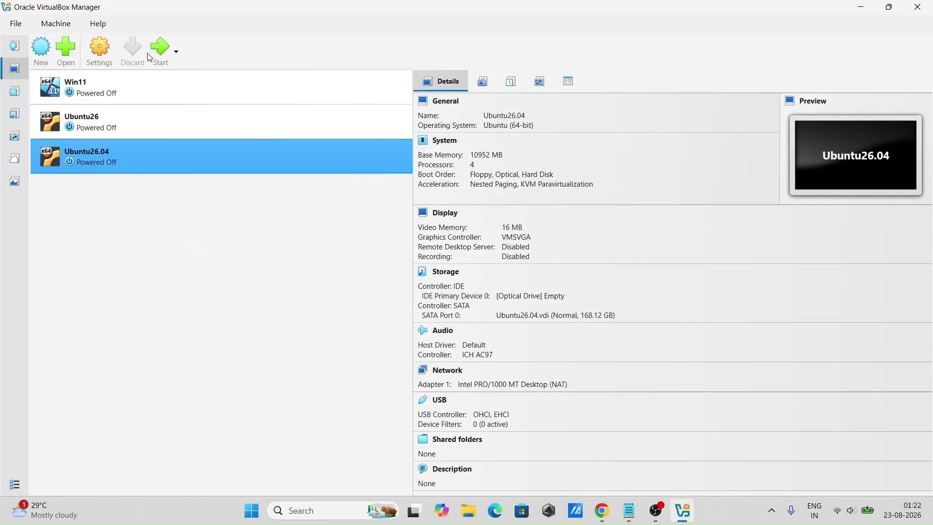
{"action": "left_click", "coordinate": [41, 50]}
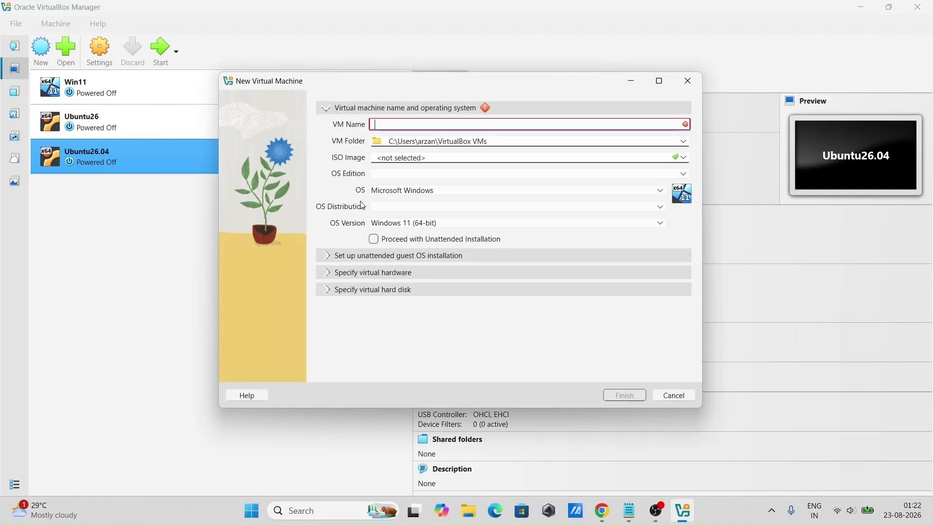
{"action": "type", "text": "Fedora44"}
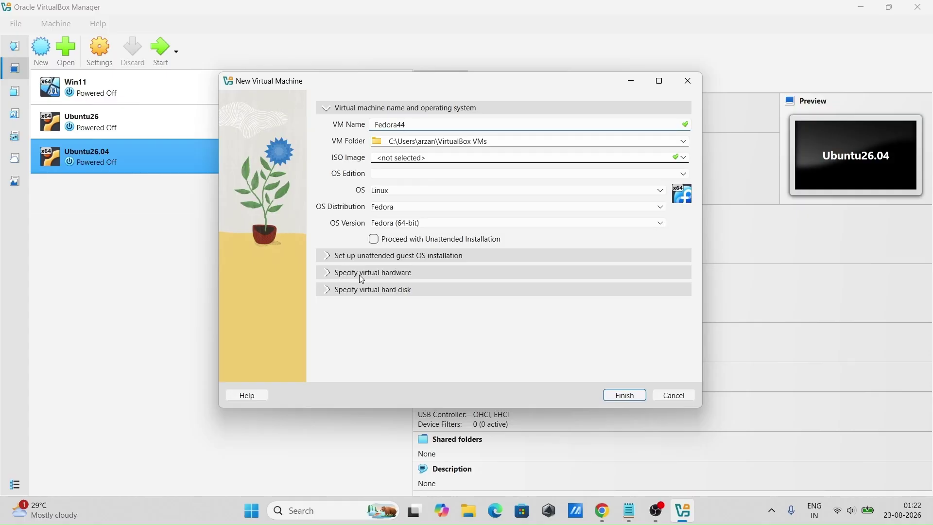
Set the new machine's virtual hardware to 10784 MB of base memory and 4 CPUs.
{"action": "left_click", "coordinate": [326, 274]}
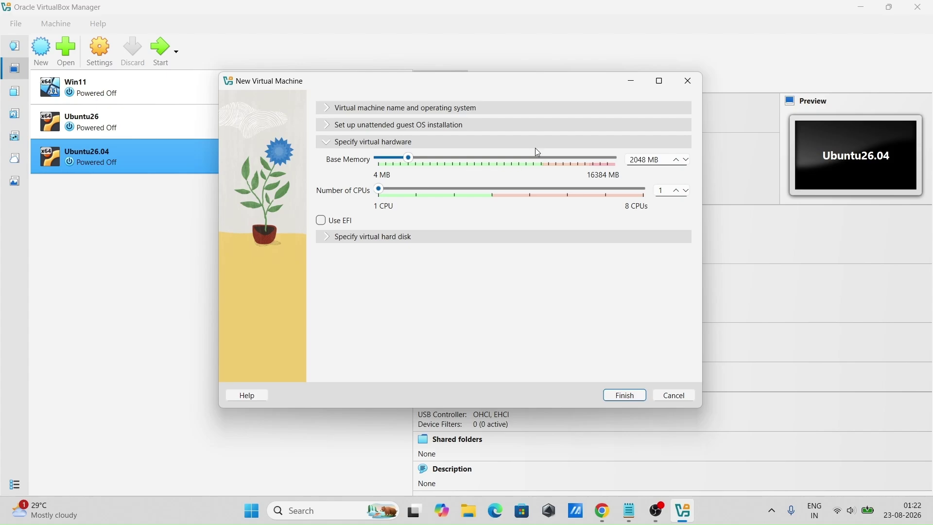
{"action": "left_click", "coordinate": [536, 163]}
{"action": "left_click", "coordinate": [491, 193]}
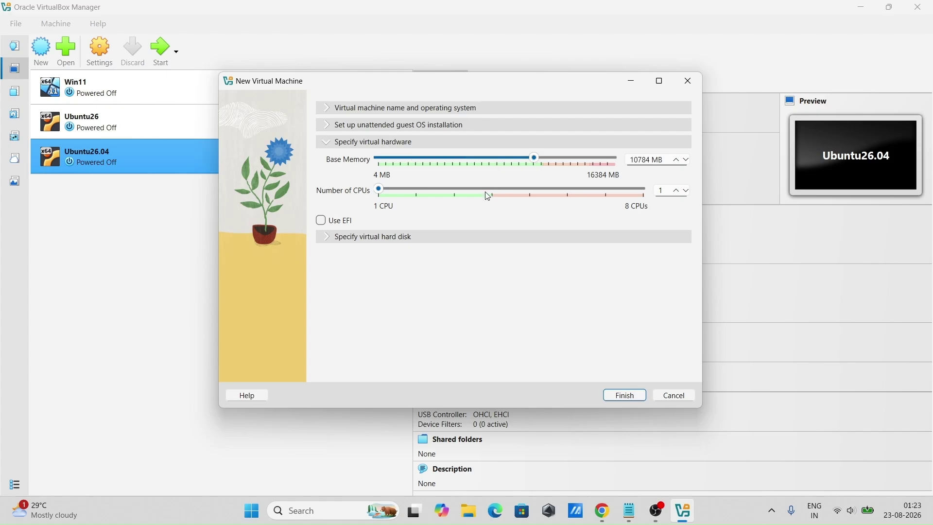
Give the machine a new 137.87 GB virtual hard disk and finish creating it.
{"action": "left_click", "coordinate": [325, 237]}
{"action": "left_click", "coordinate": [566, 223]}
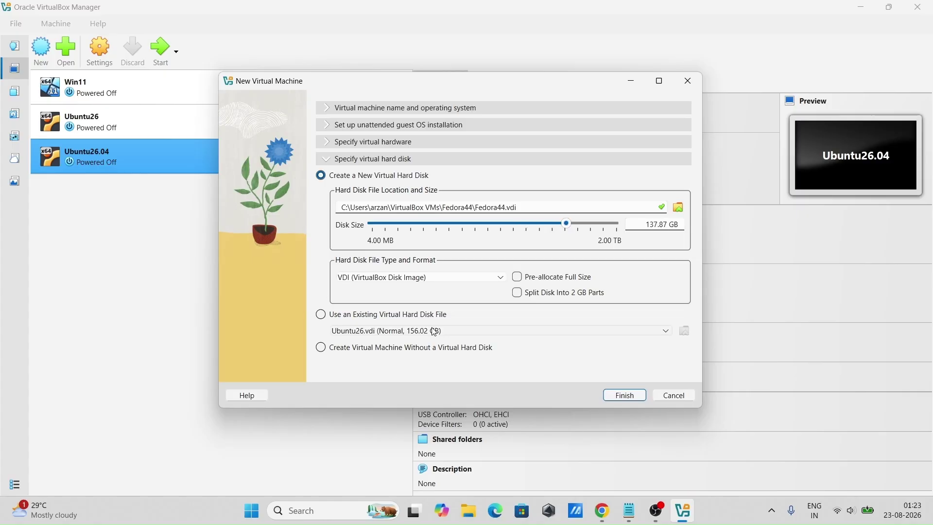
{"action": "left_click", "coordinate": [626, 395]}
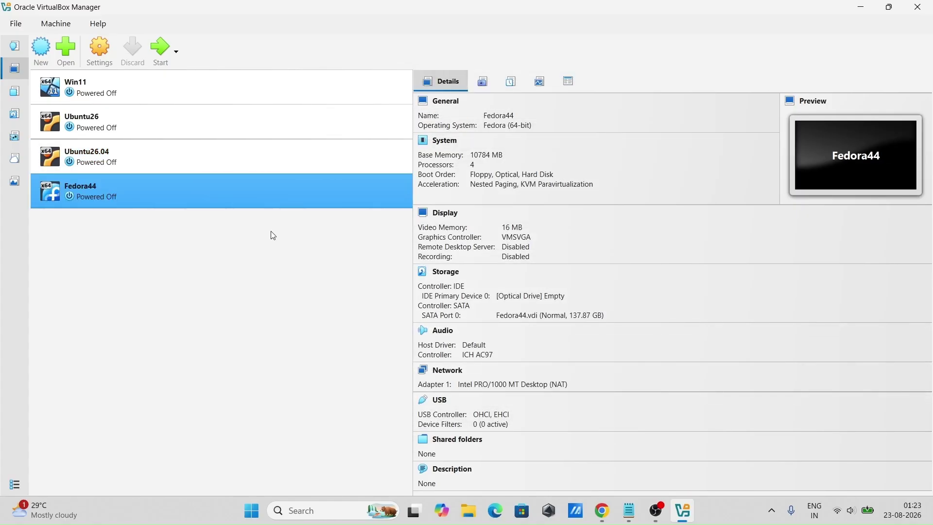
In the Fedora44 machine's settings, set both Shared Clipboard and Drag-and-Drop to Bidirectional.
{"action": "right_click", "coordinate": [97, 183]}
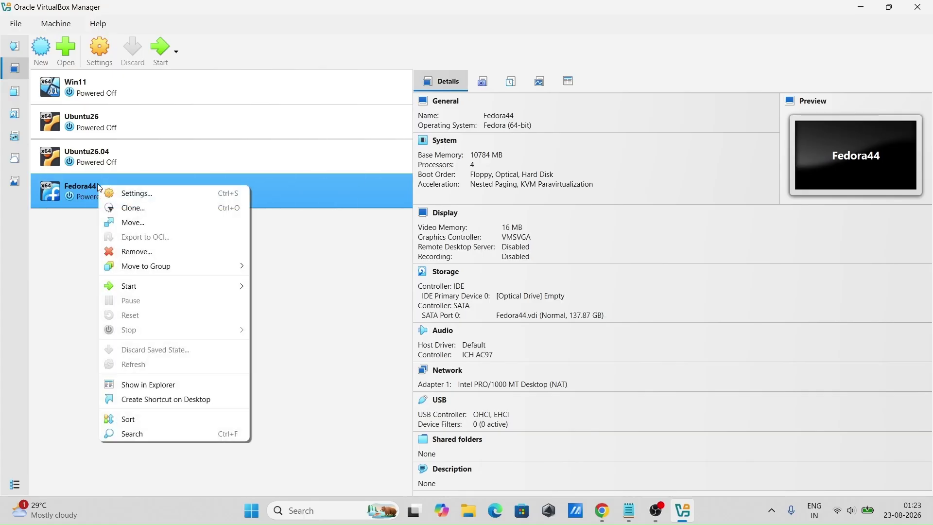
{"action": "left_click", "coordinate": [130, 193]}
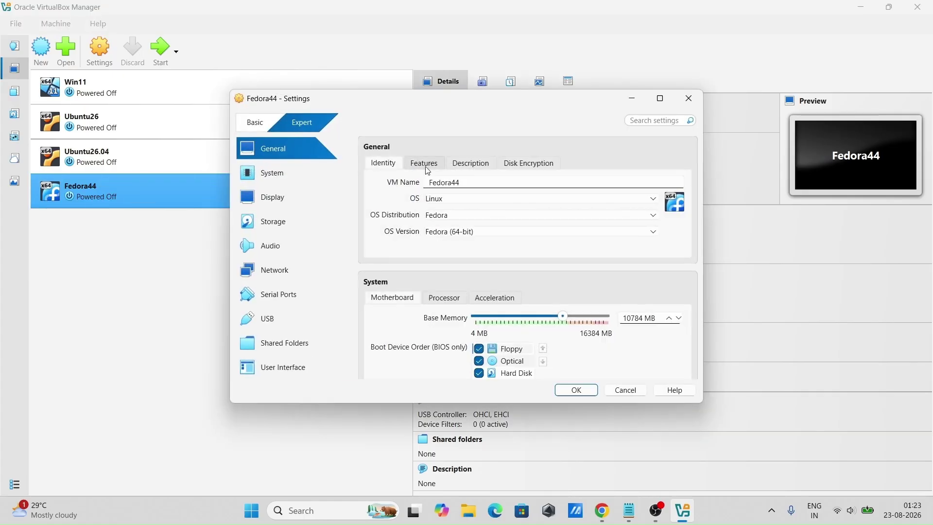
{"action": "left_click", "coordinate": [423, 170]}
{"action": "left_click", "coordinate": [468, 203]}
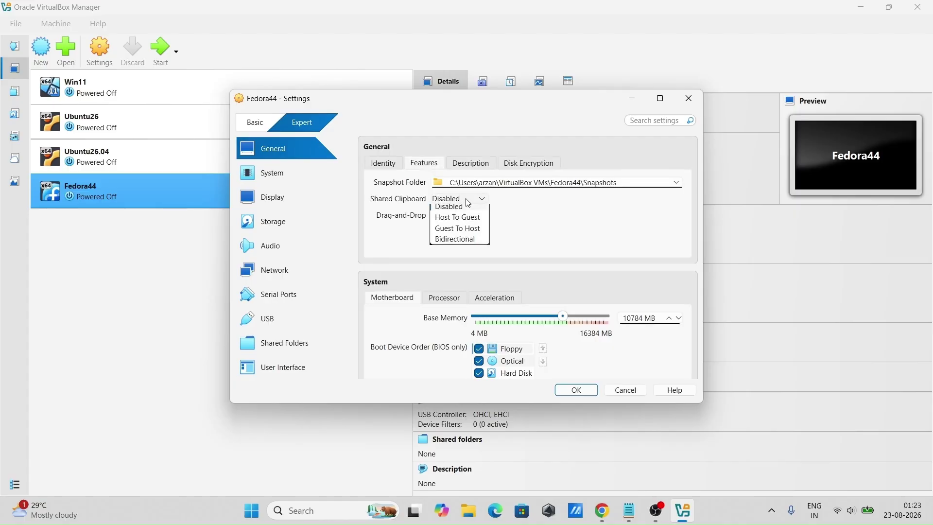
{"action": "left_click", "coordinate": [448, 248]}
{"action": "left_click", "coordinate": [448, 215]}
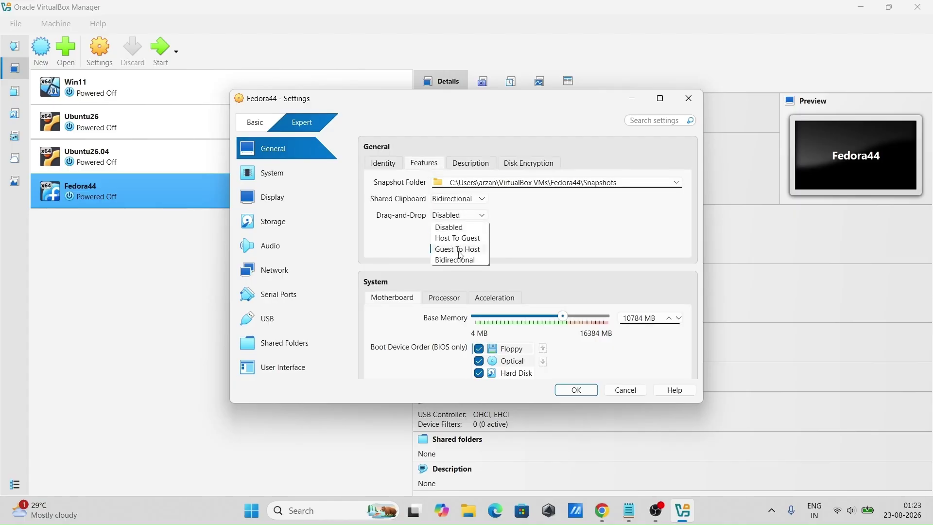
{"action": "left_click", "coordinate": [460, 261]}
Review the machine's description, disk encryption, system, display and storage settings, keeping the settings window open.
{"action": "left_click", "coordinate": [468, 167]}
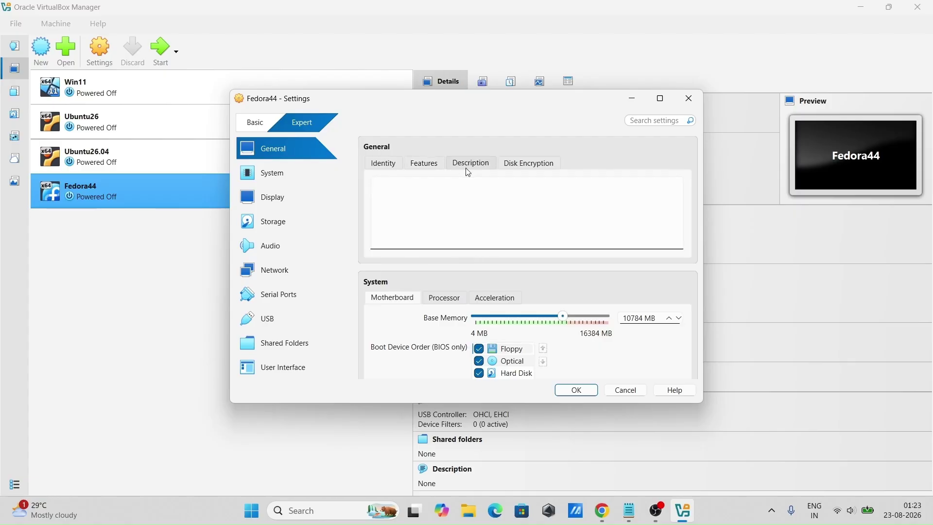
{"action": "left_click", "coordinate": [515, 162]}
{"action": "left_click", "coordinate": [278, 174]}
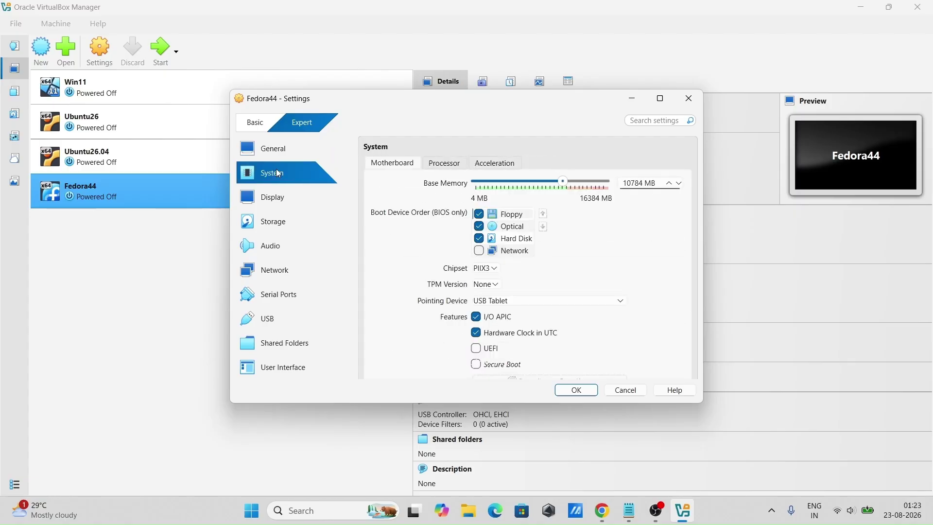
{"action": "left_click", "coordinate": [444, 163]}
{"action": "left_click", "coordinate": [512, 167]}
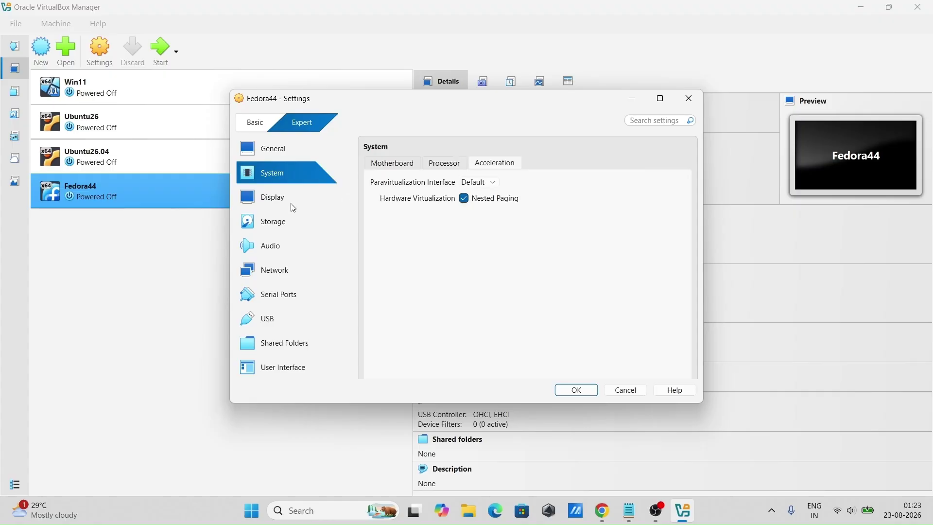
{"action": "left_click", "coordinate": [261, 205]}
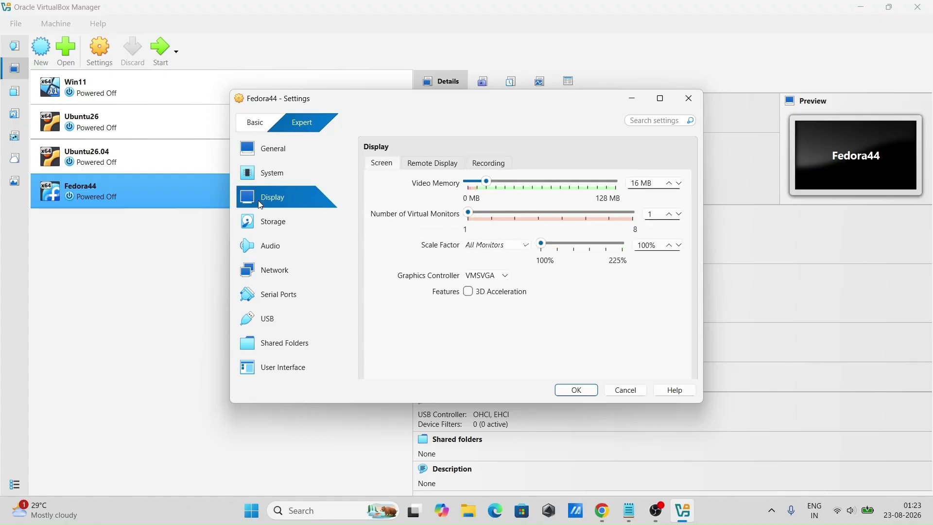
{"action": "left_click", "coordinate": [429, 164]}
{"action": "left_click", "coordinate": [488, 163]}
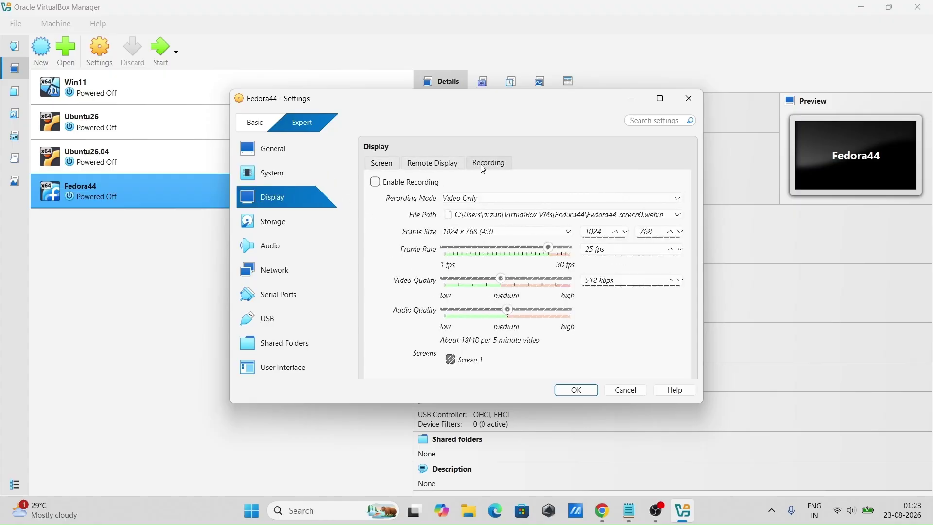
{"action": "left_click", "coordinate": [277, 225]}
{"action": "left_click", "coordinate": [631, 393]}
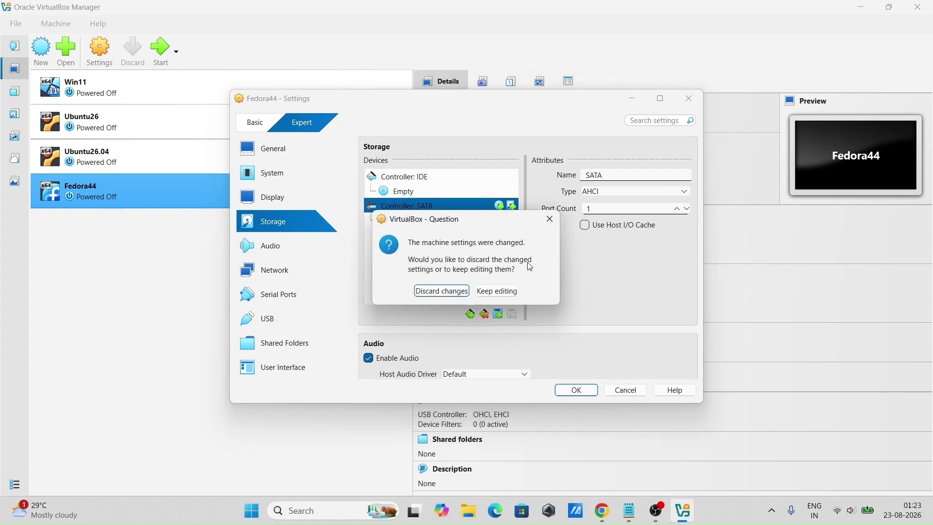
{"action": "left_click", "coordinate": [551, 220]}
Switch to File Explorer and check the Downloads folder for the Fedora Workstation ISO, leaving the machine's settings pending.
{"action": "left_click", "coordinate": [632, 99]}
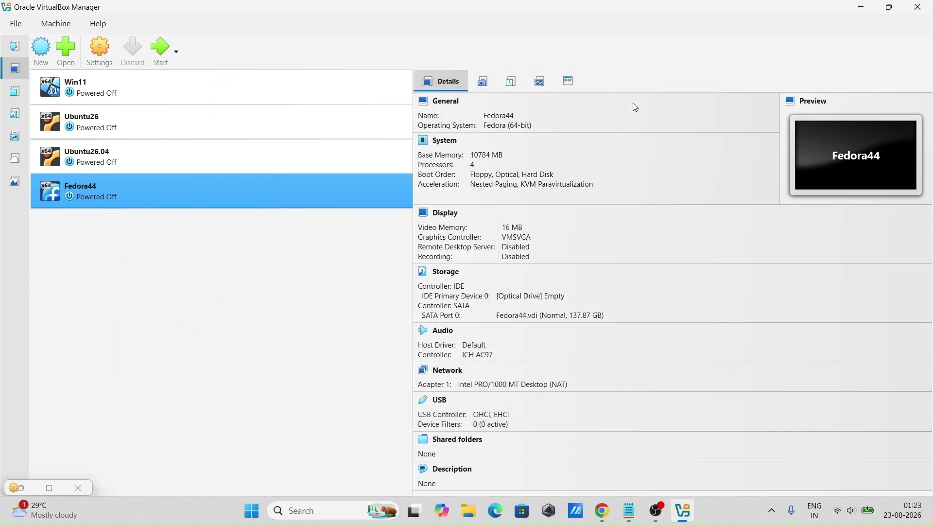
{"action": "left_click", "coordinate": [890, 7]}
{"action": "key", "text": "super+d"}
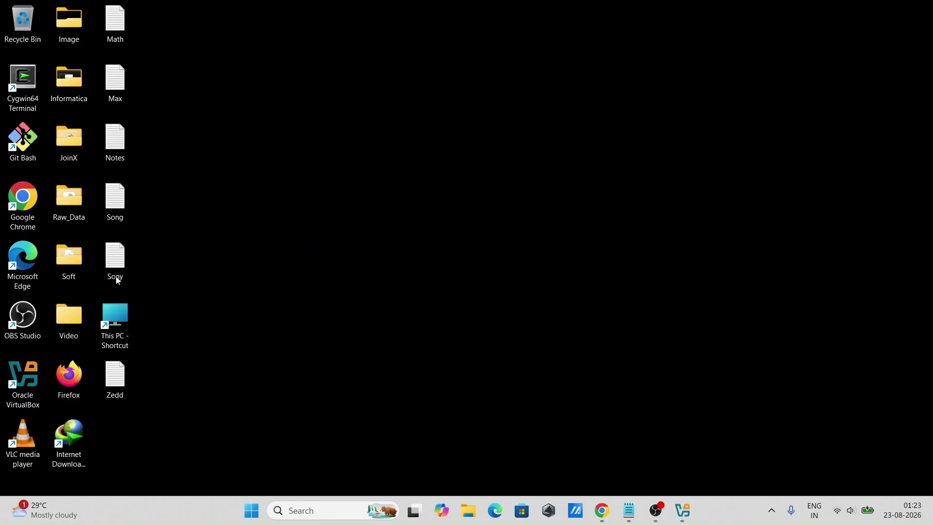
{"action": "double_click", "coordinate": [121, 328]}
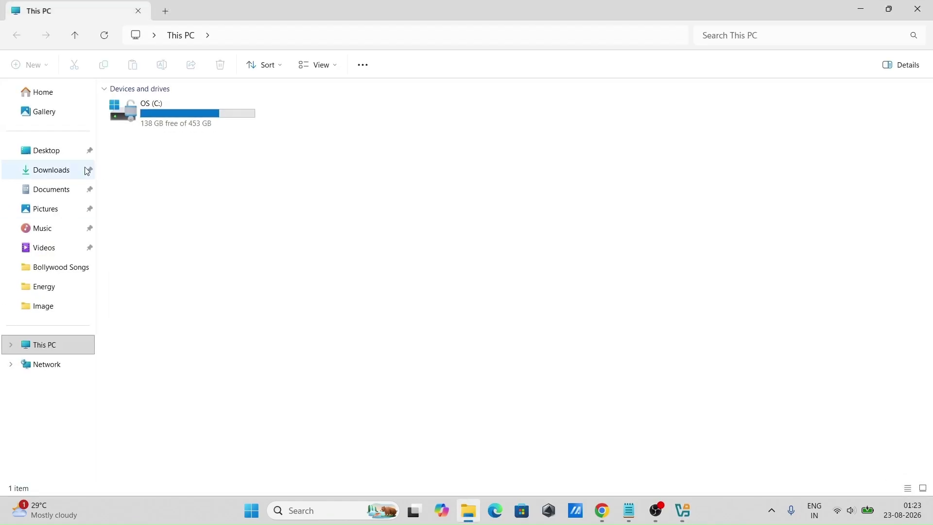
{"action": "left_click", "coordinate": [63, 170]}
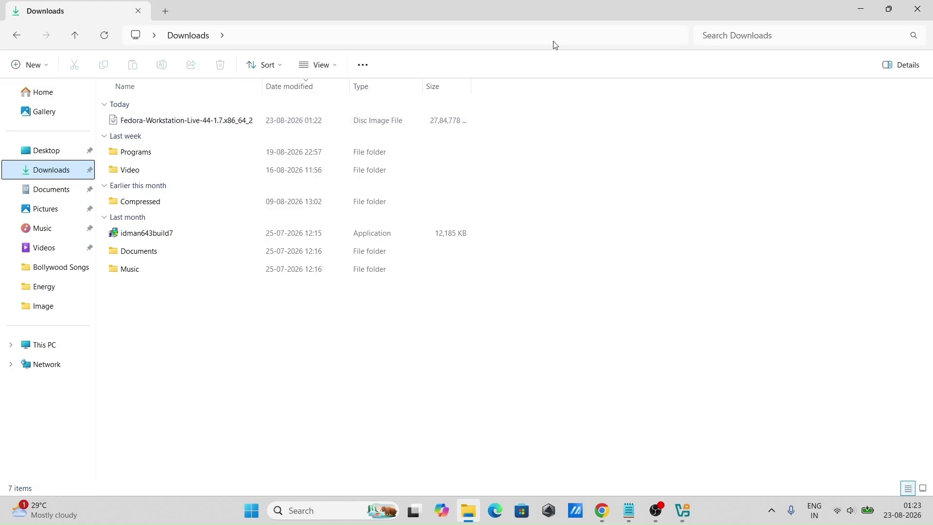
{"action": "left_click", "coordinate": [918, 10]}
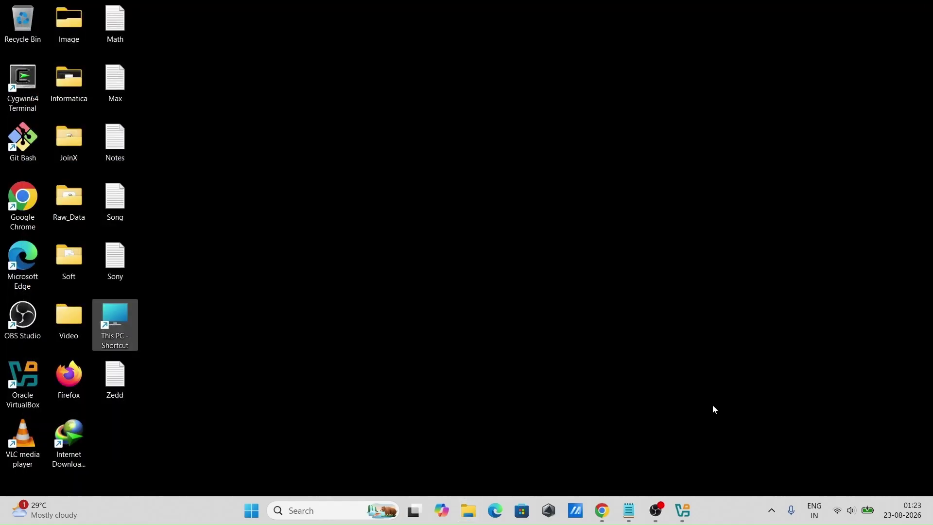
Switch back to VirtualBox and load the Fedora-Workstation-Live-44-1.7.x86_64_2 ISO from Downloads into the Fedora44 machine's empty IDE optical drive.
{"action": "left_click", "coordinate": [687, 513]}
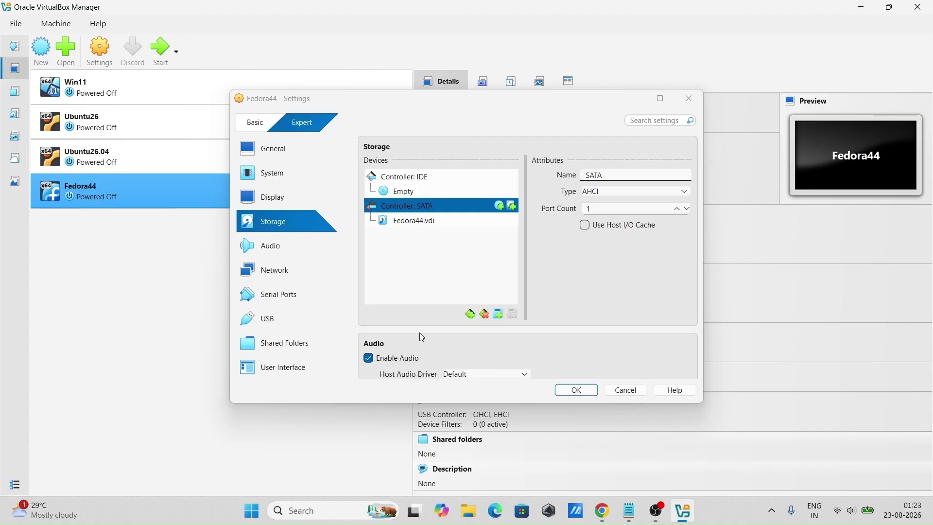
{"action": "left_click", "coordinate": [396, 193]}
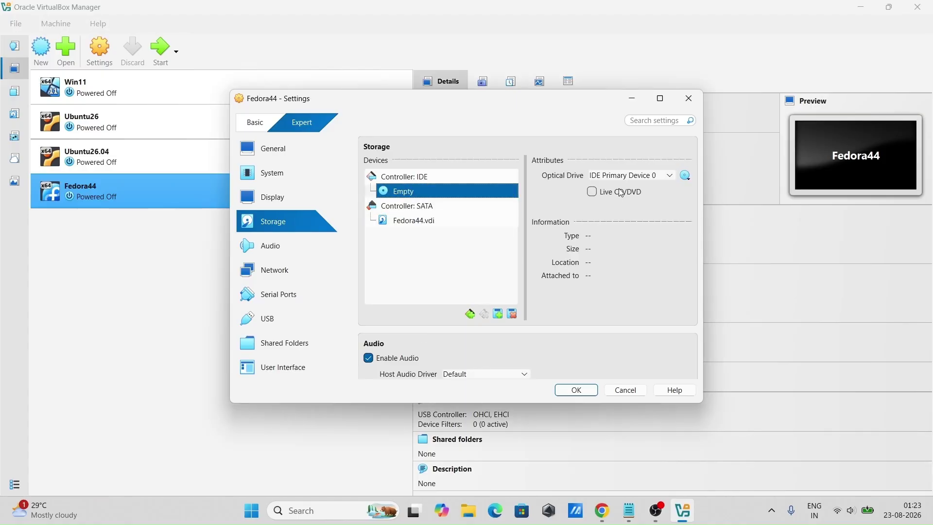
{"action": "left_click", "coordinate": [686, 178]}
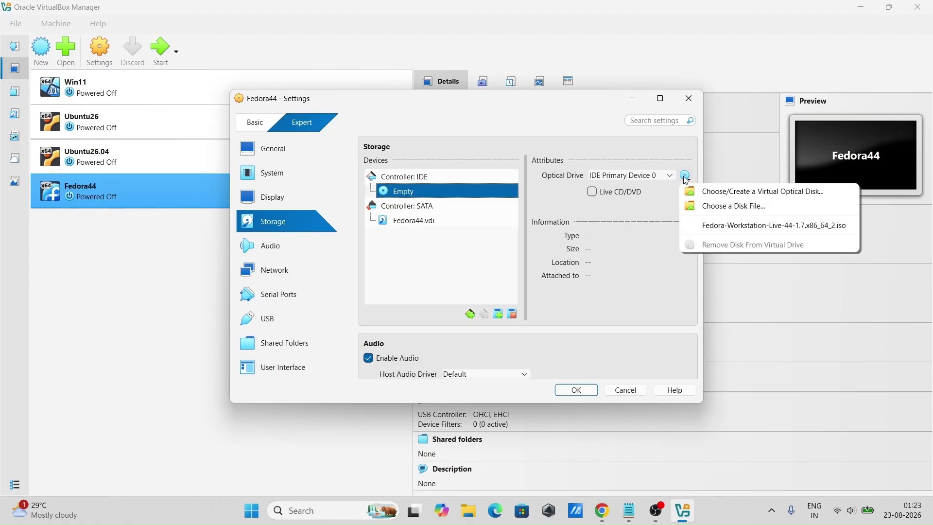
{"action": "left_click", "coordinate": [709, 215]}
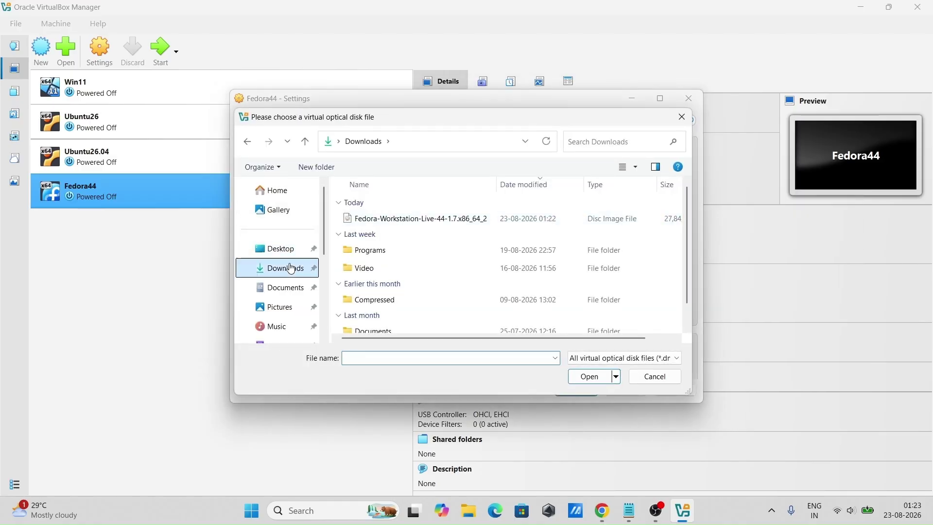
{"action": "left_click", "coordinate": [374, 219]}
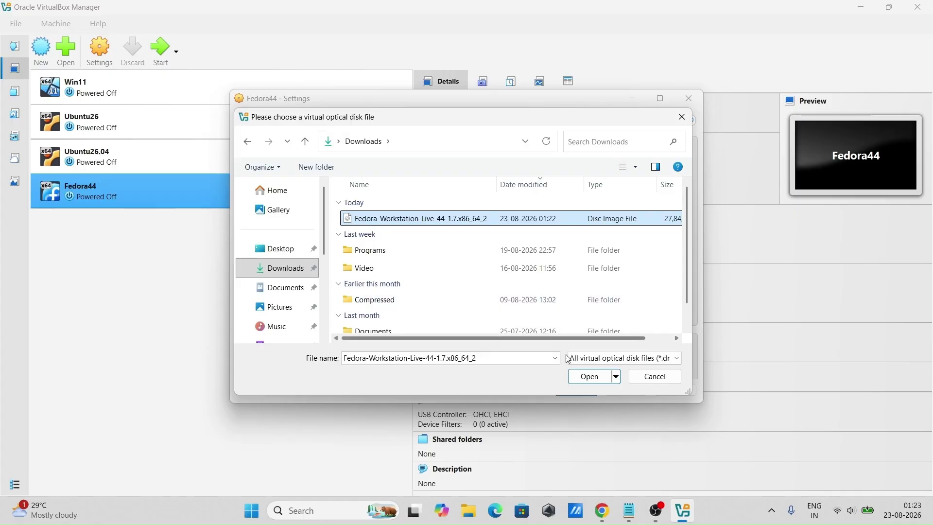
{"action": "left_click", "coordinate": [590, 377]}
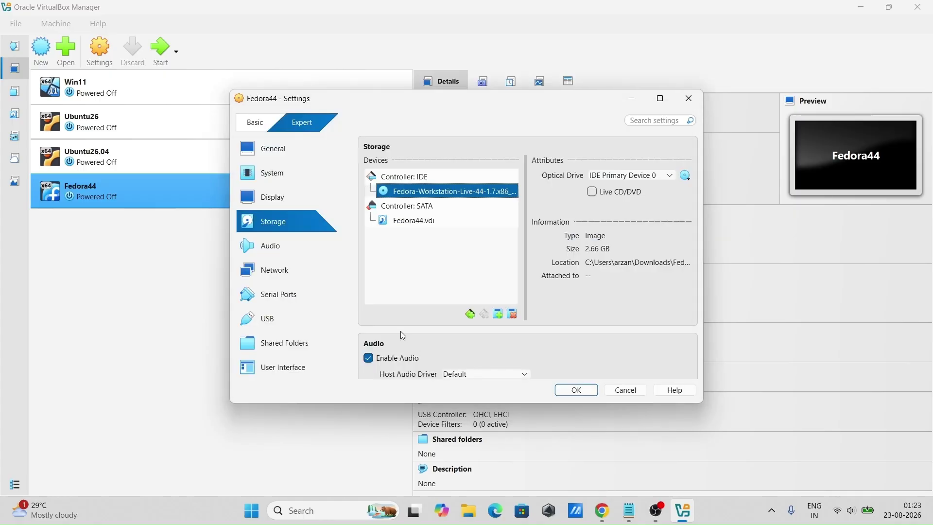
Check the machine's audio and network settings, leaving the adapter on NAT, and save the Fedora44 settings.
{"action": "left_click", "coordinate": [277, 252]}
{"action": "left_click", "coordinate": [281, 273]}
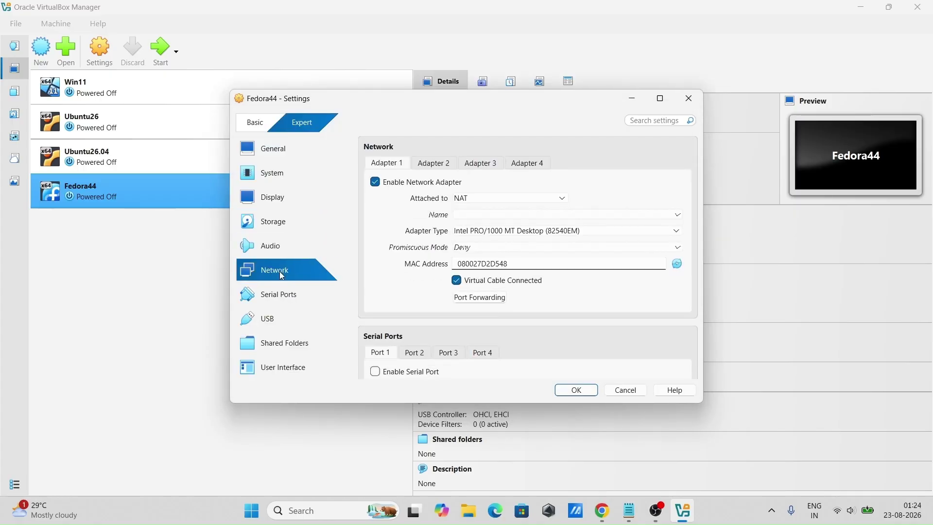
{"action": "left_click", "coordinate": [575, 390]}
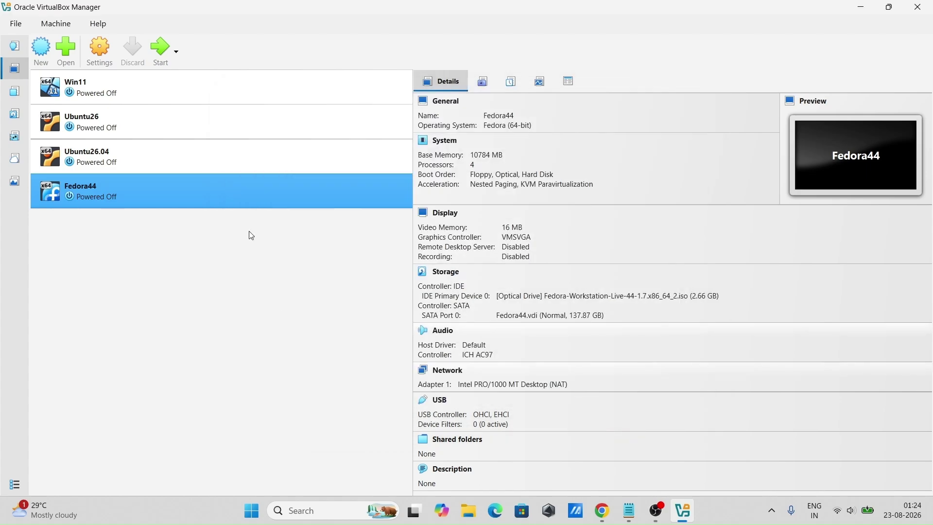
Start the Fedora44 machine, maximize its window and dismiss the keyboard auto-capture notice.
{"action": "left_click", "coordinate": [165, 57]}
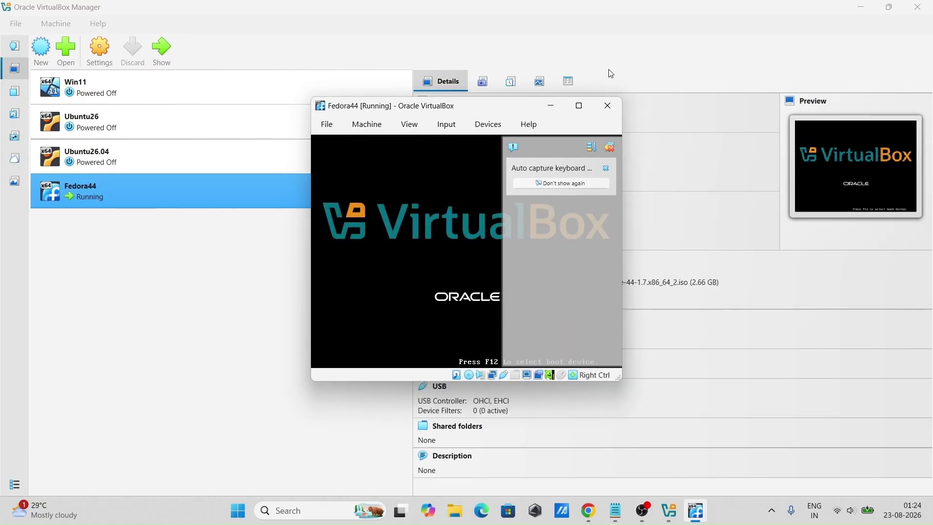
{"action": "left_click", "coordinate": [579, 104]}
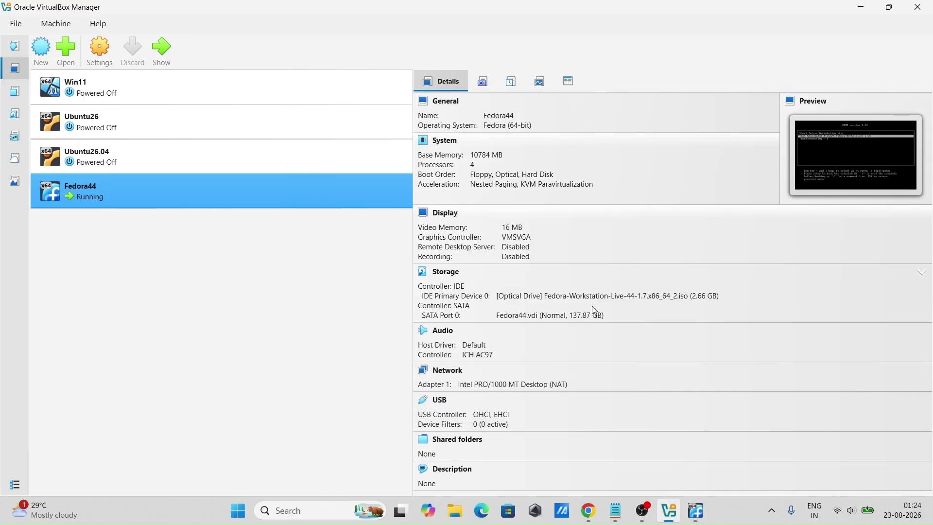
{"action": "left_click", "coordinate": [696, 512]}
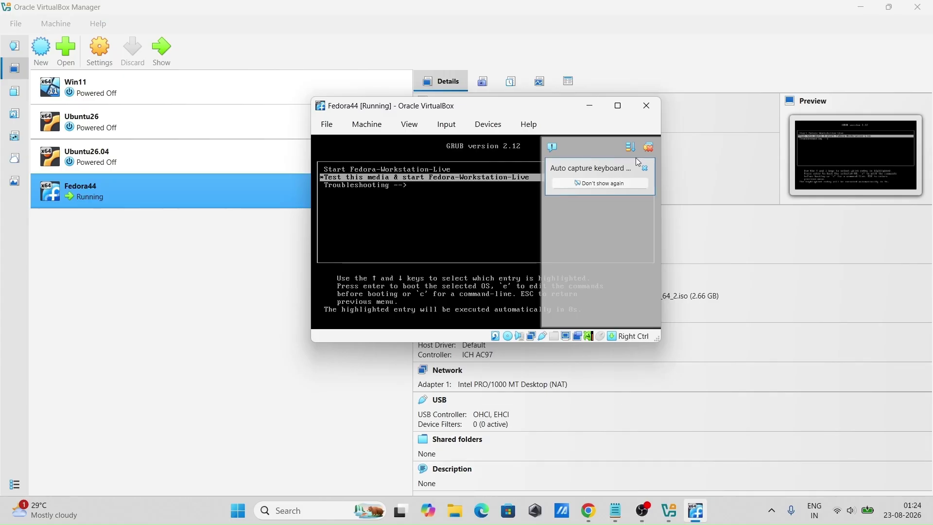
{"action": "left_click", "coordinate": [617, 110]}
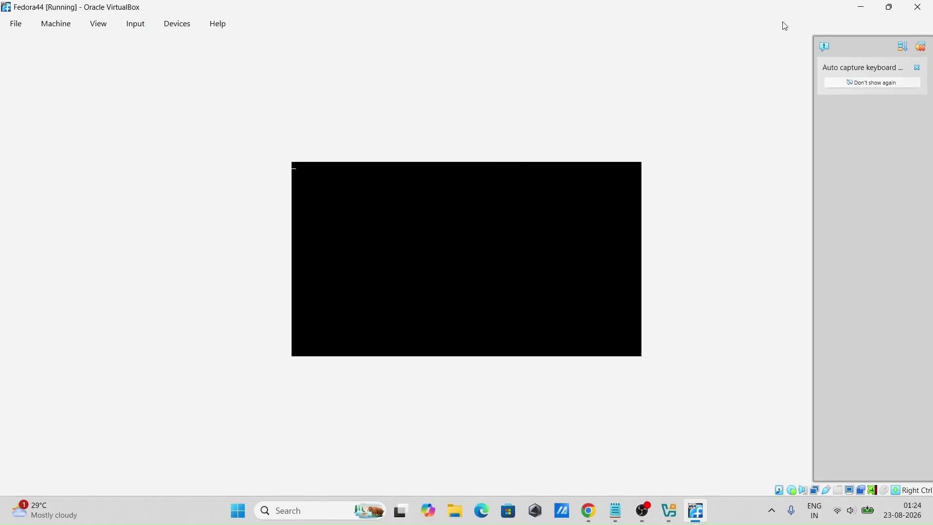
{"action": "left_click", "coordinate": [920, 69]}
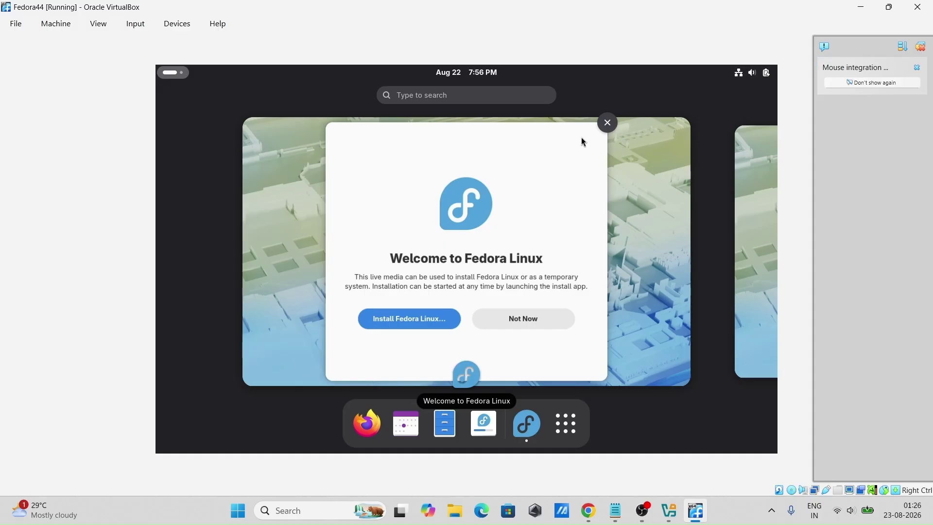
Launch the Fedora Linux installer from the welcome dialog and switch the virtual machine to full-screen mode, dismissing the mouse integration notice.
{"action": "left_click", "coordinate": [399, 323]}
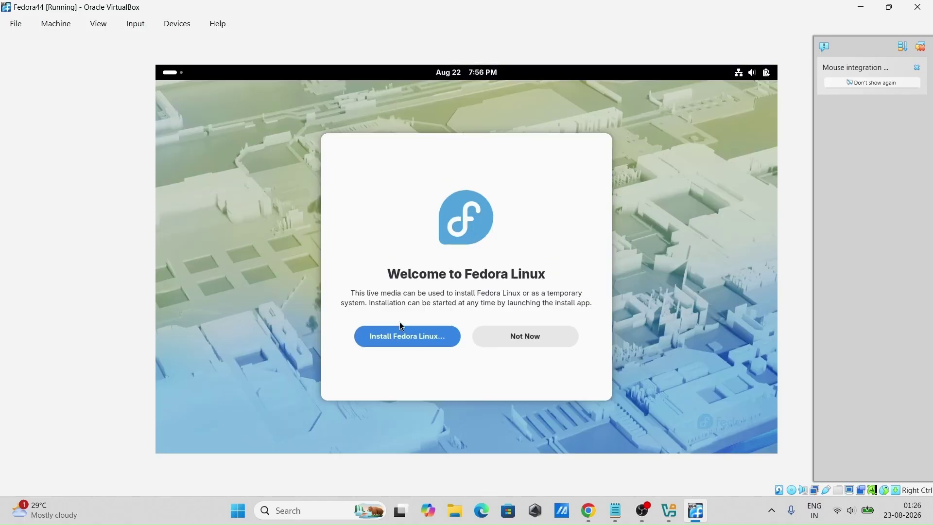
{"action": "left_click", "coordinate": [402, 342]}
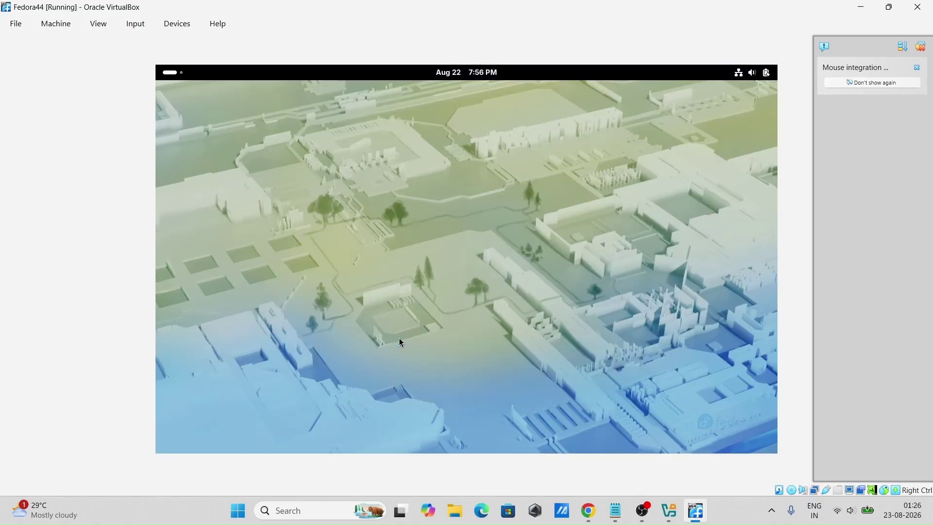
{"action": "left_click", "coordinate": [918, 69]}
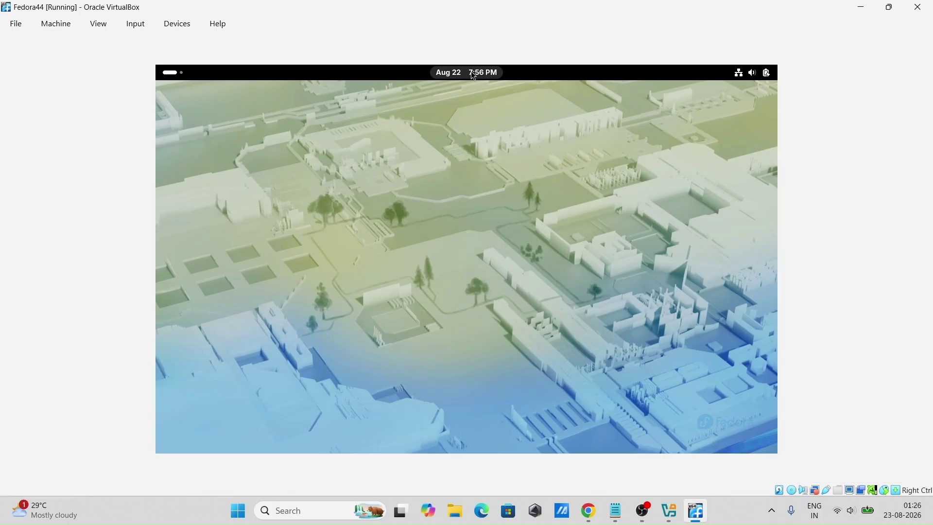
{"action": "left_click", "coordinate": [99, 24]}
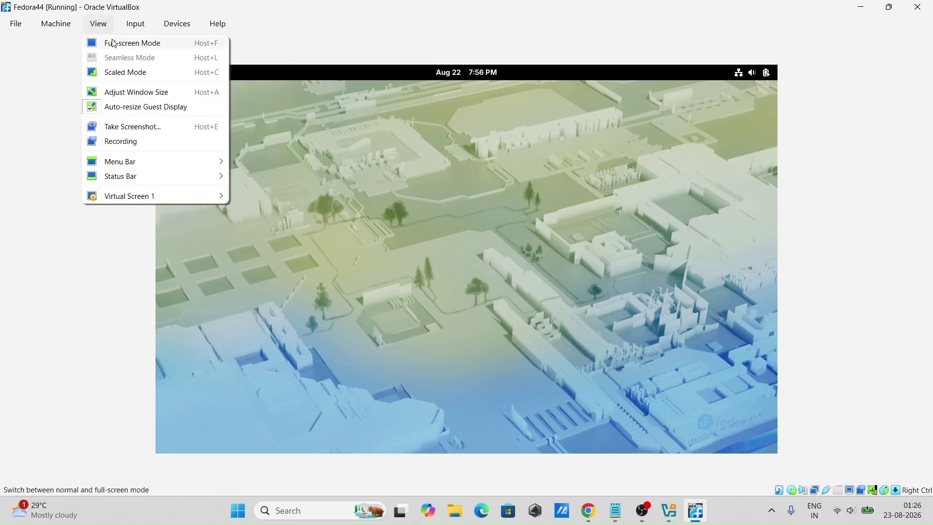
{"action": "left_click", "coordinate": [112, 41]}
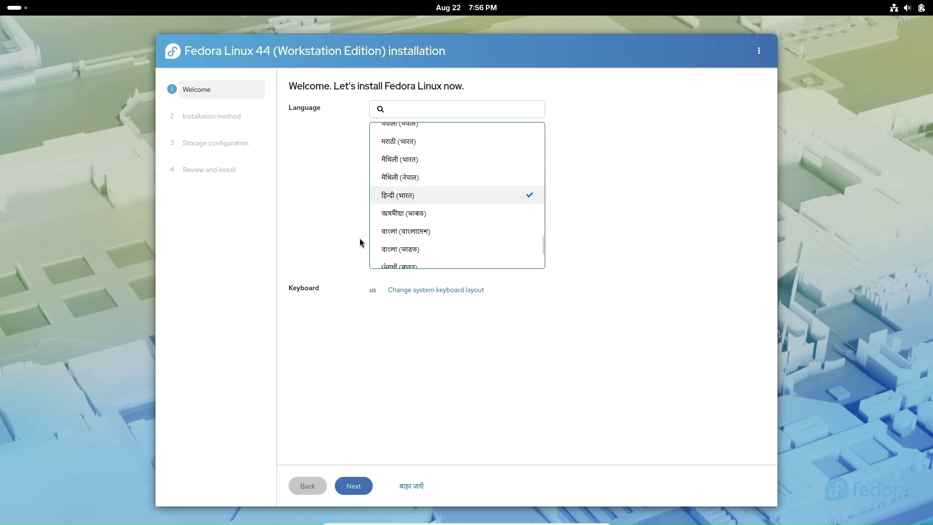
Search the installer languages for english, choose English (United States) and continue to the installation method.
{"action": "left_click", "coordinate": [402, 110]}
{"action": "type", "text": "en"}
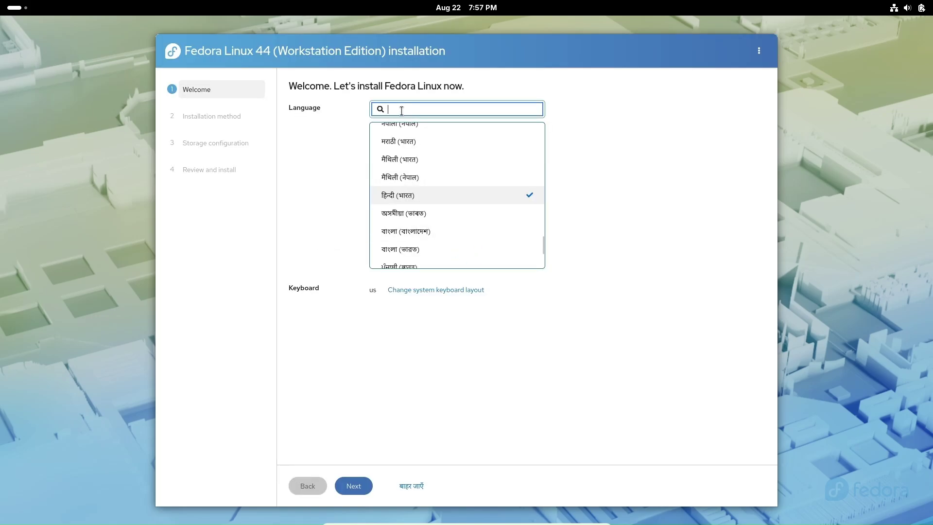
{"action": "type", "text": "glish"}
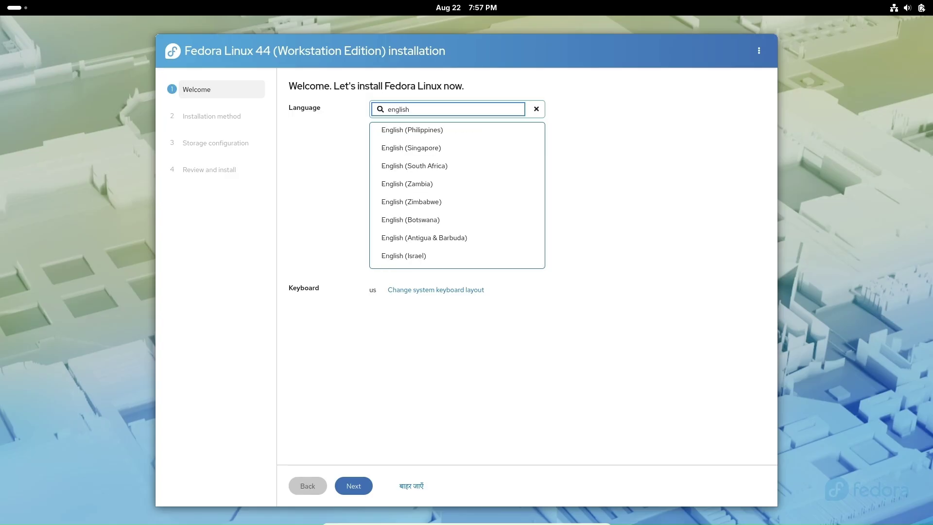
{"action": "left_click_drag", "start_coordinate": [543, 229], "coordinate": [535, 123]}
{"action": "scroll", "coordinate": [529, 148], "scroll_direction": "down", "scroll_amount": 1}
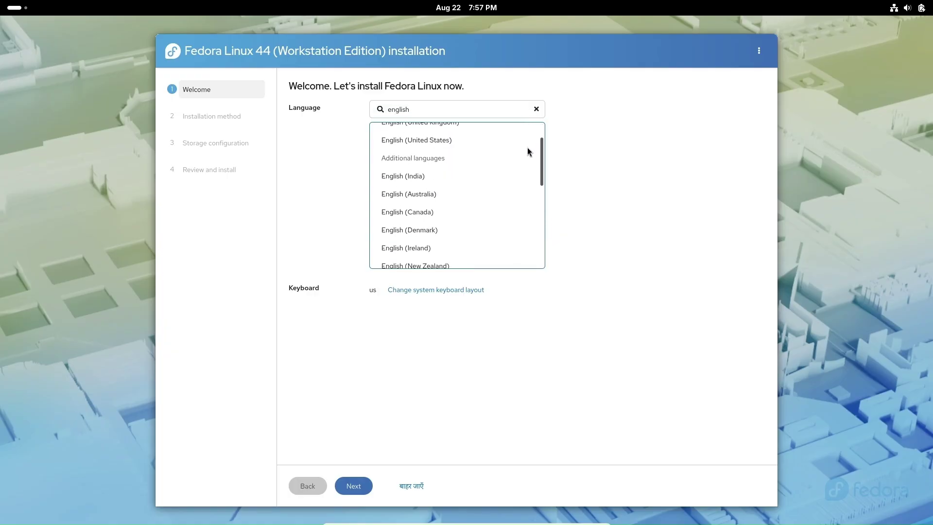
{"action": "left_click", "coordinate": [402, 141]}
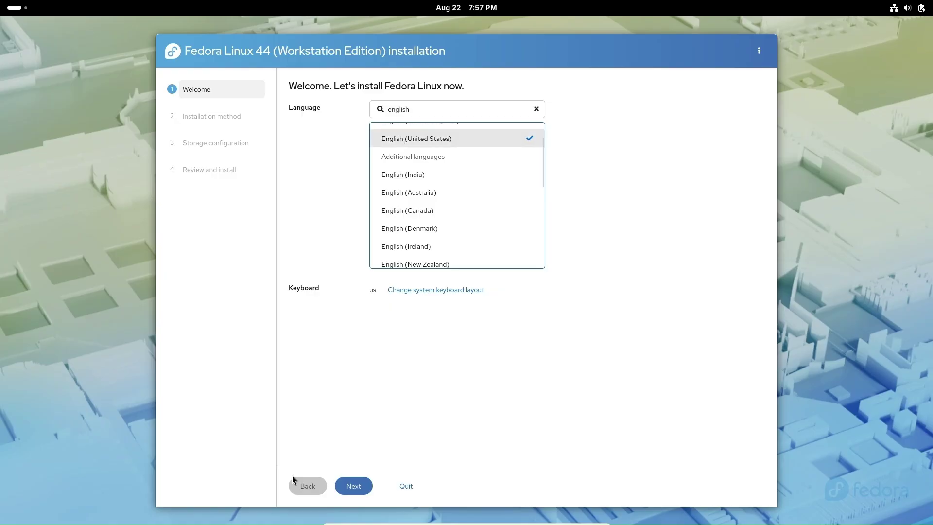
{"action": "left_click", "coordinate": [354, 487]}
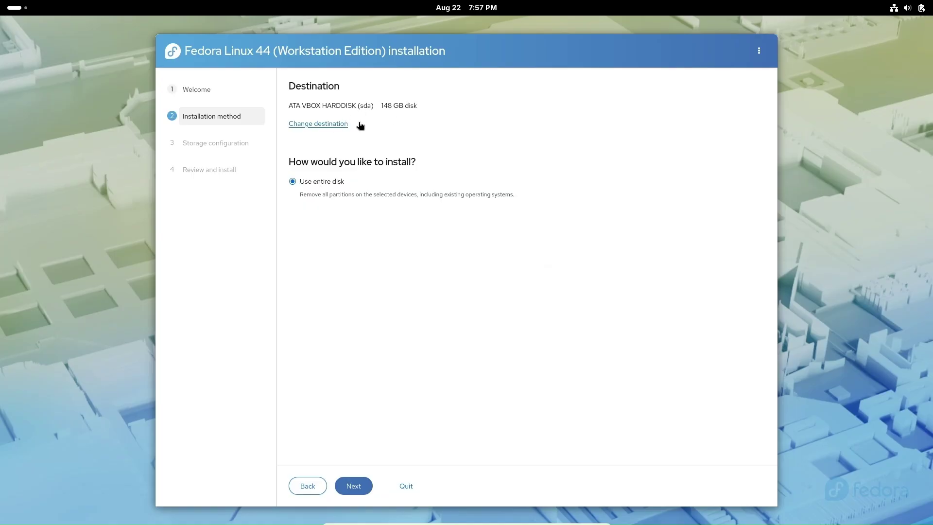
Keep the entire virtual disk as the unencrypted install destination, then erase its data and install Fedora.
{"action": "left_click", "coordinate": [359, 484]}
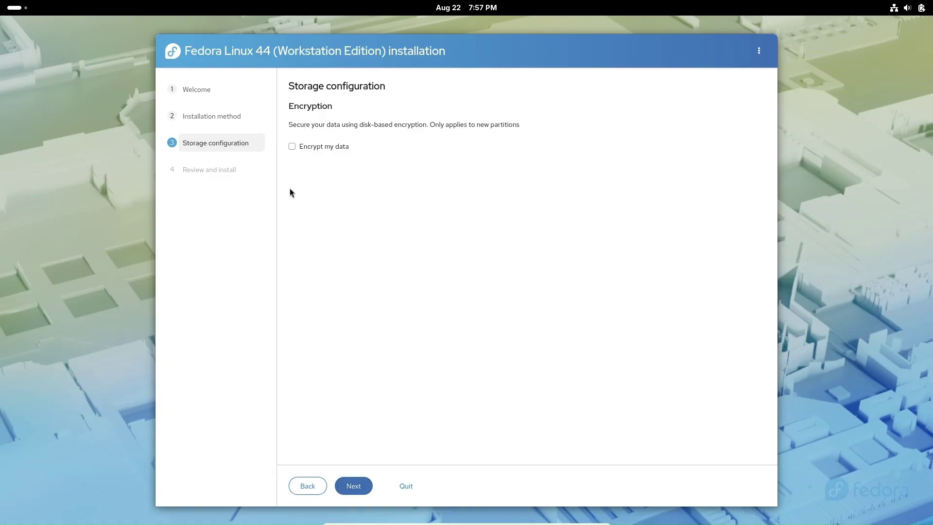
{"action": "left_click", "coordinate": [351, 489]}
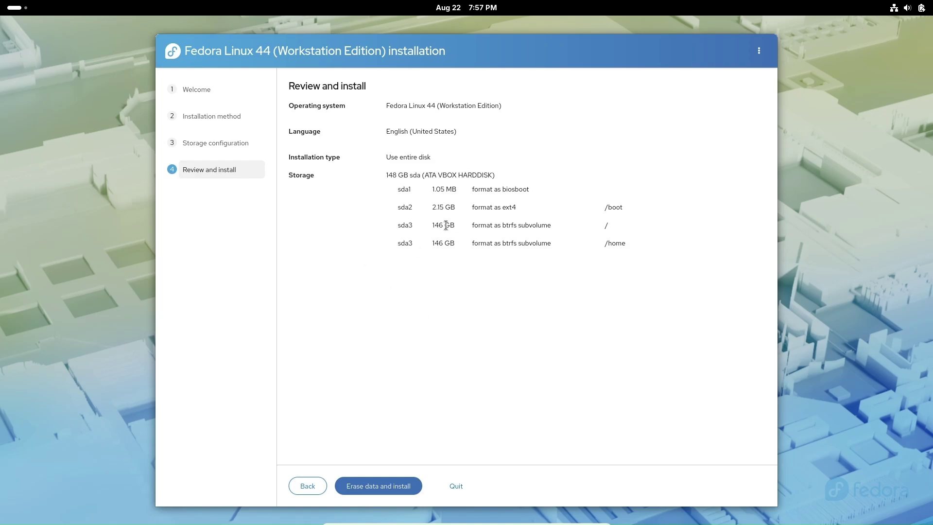
{"action": "left_click", "coordinate": [373, 486]}
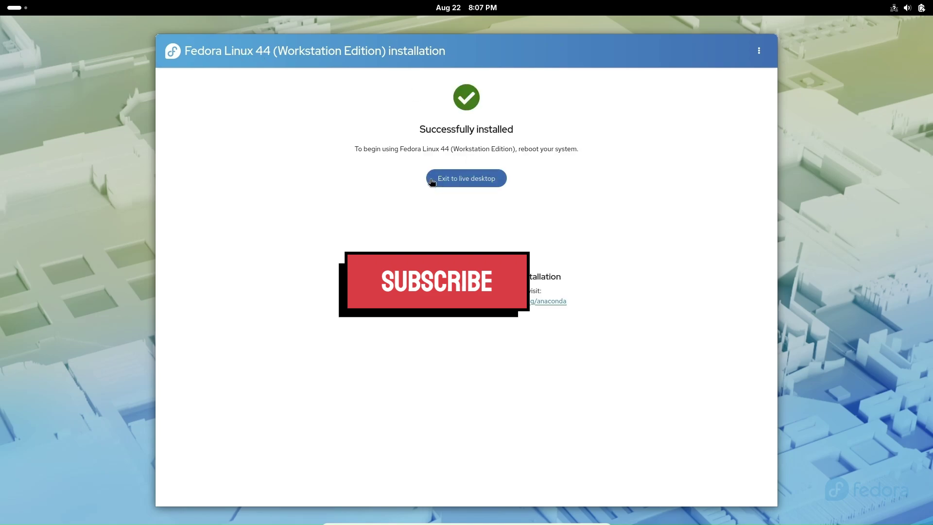
Exit the finished installer to the live desktop and power off the virtual machine.
{"action": "left_click", "coordinate": [471, 180]}
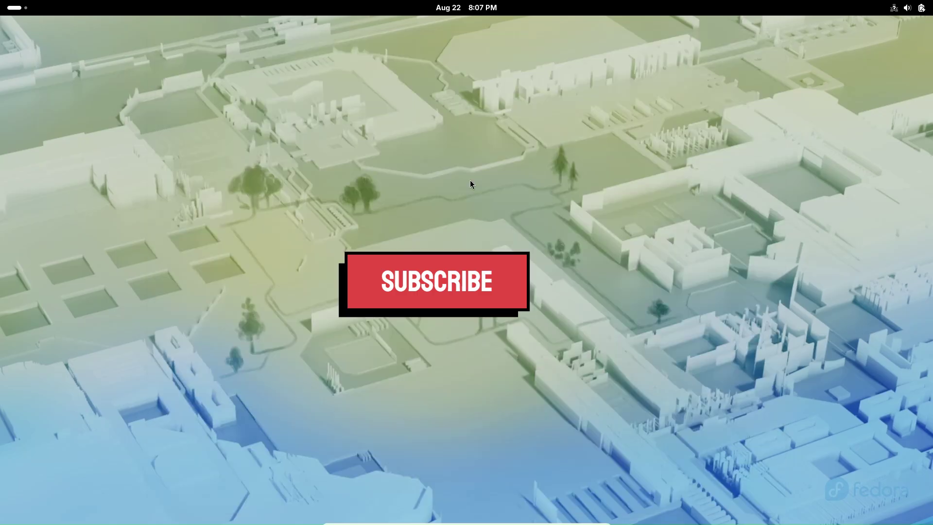
{"action": "left_click", "coordinate": [927, 9]}
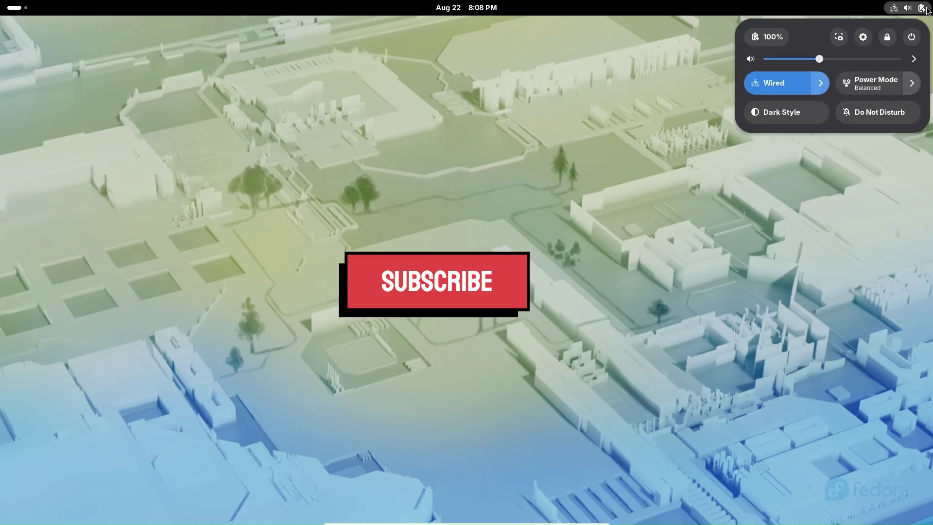
{"action": "left_click", "coordinate": [912, 37]}
{"action": "left_click", "coordinate": [773, 129]}
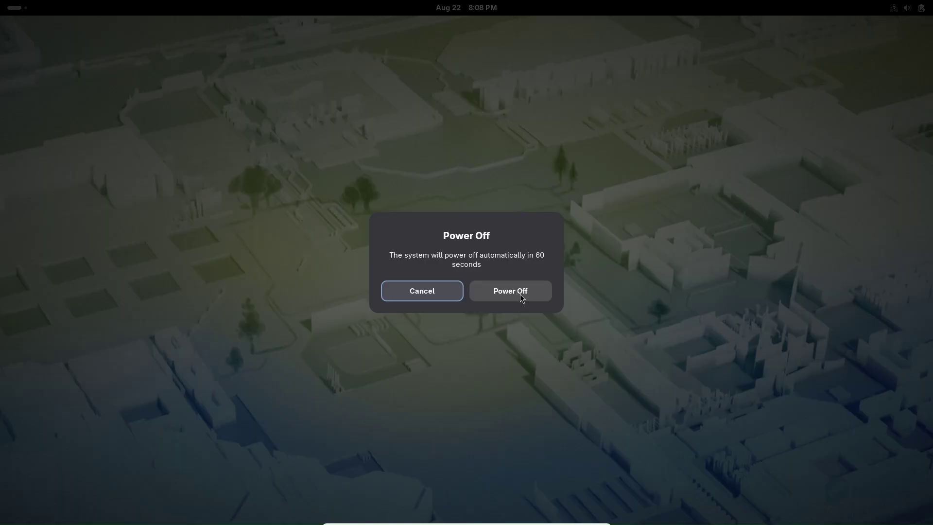
{"action": "left_click", "coordinate": [520, 293]}
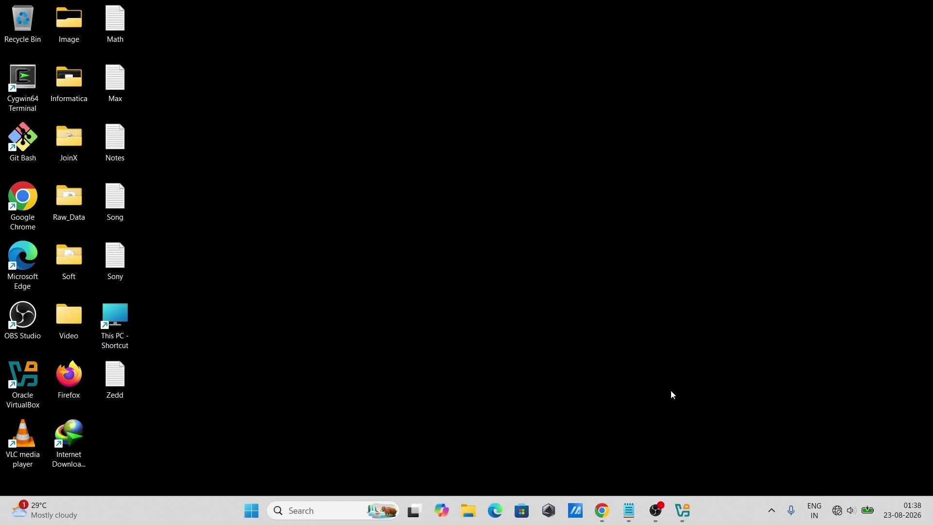
Remove the optical drive holding the Fedora Workstation Live ISO from Fedora44's IDE controller and save the machine settings.
{"action": "left_click", "coordinate": [683, 510]}
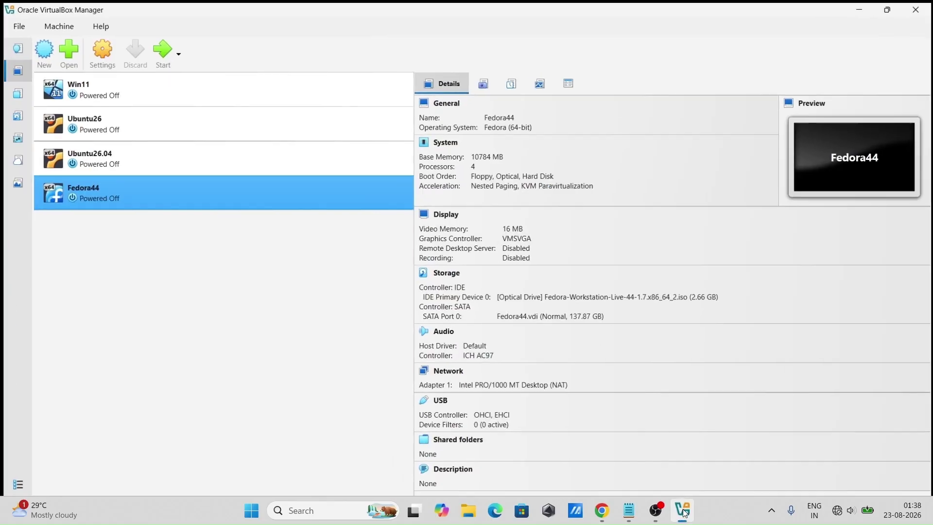
{"action": "right_click", "coordinate": [78, 191]}
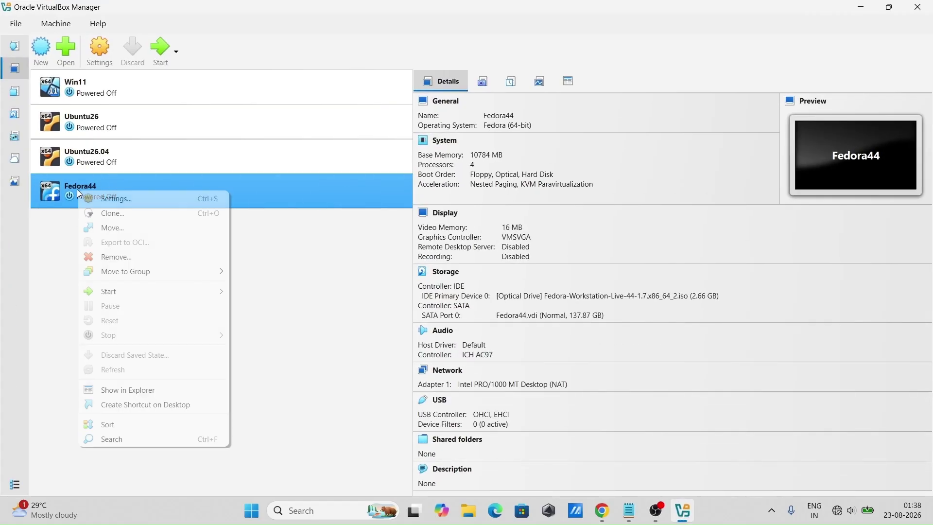
{"action": "left_click", "coordinate": [107, 201]}
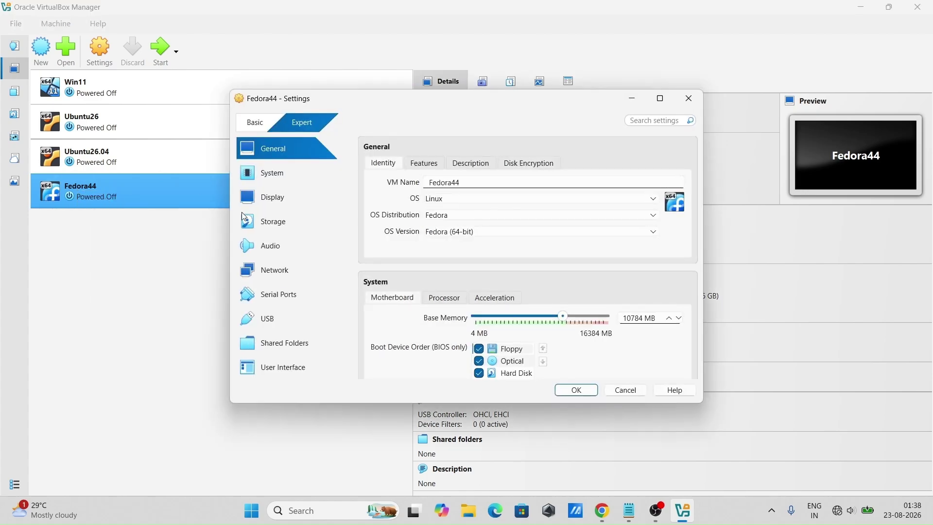
{"action": "left_click", "coordinate": [264, 220]}
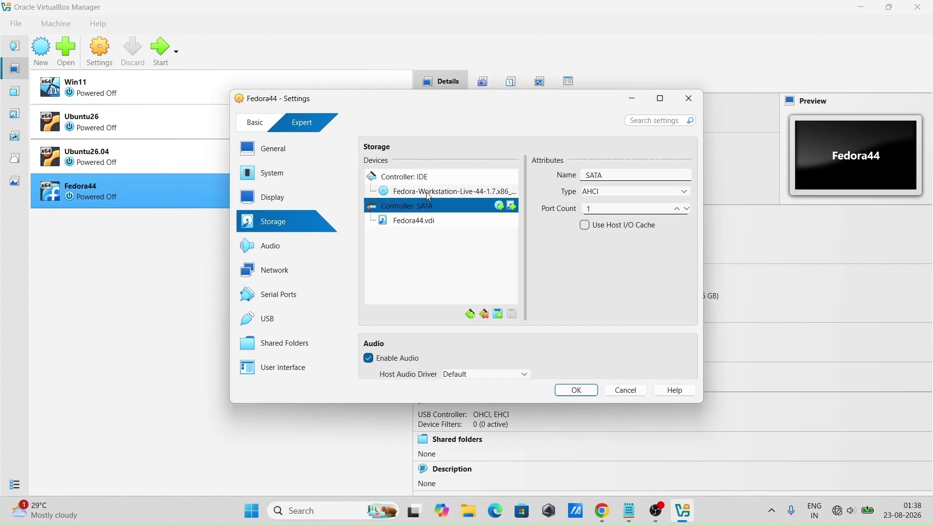
{"action": "left_click", "coordinate": [425, 195]}
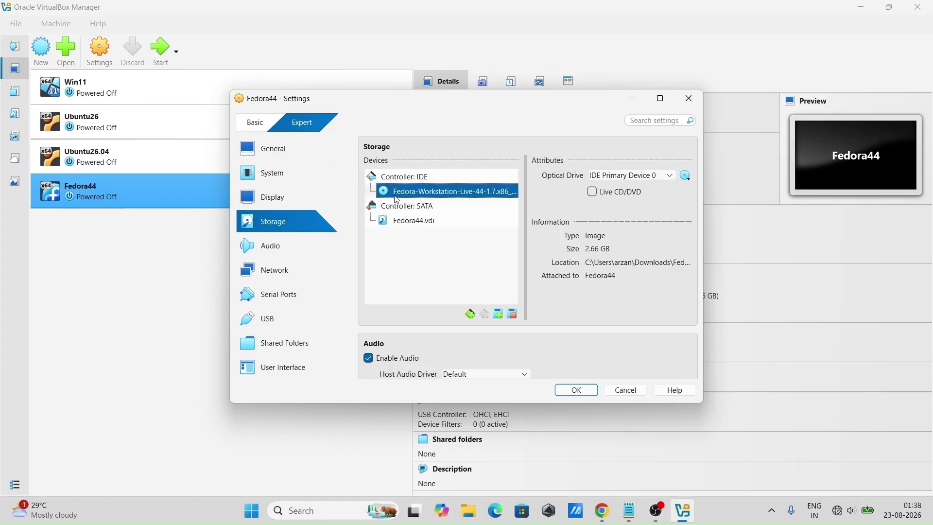
{"action": "right_click", "coordinate": [410, 201]}
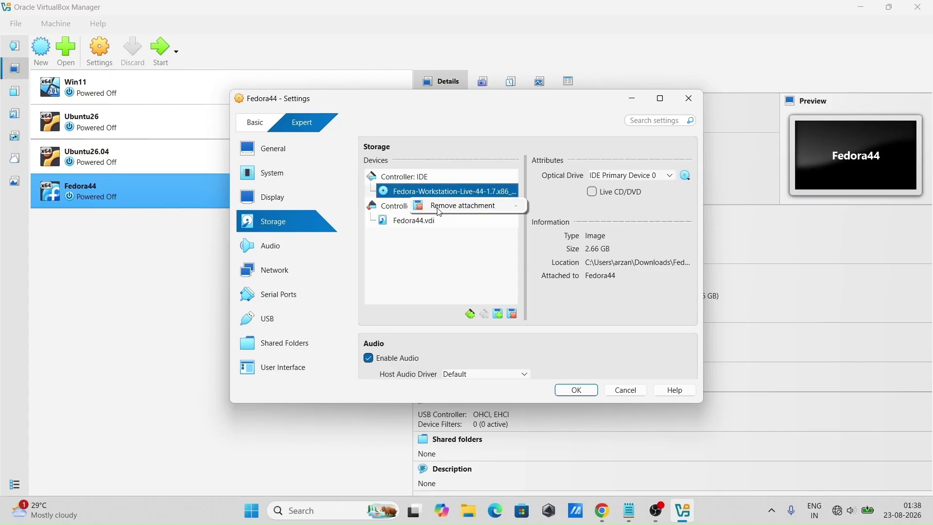
{"action": "left_click", "coordinate": [440, 210]}
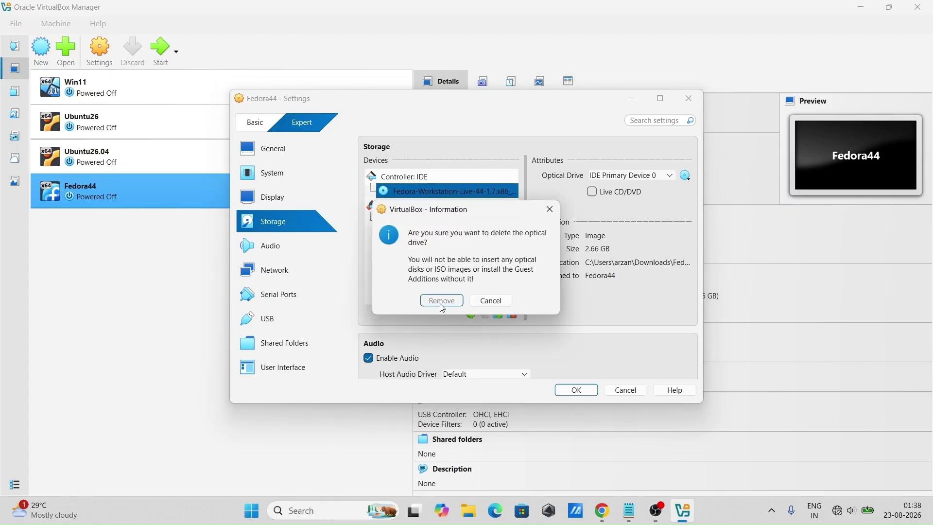
{"action": "left_click", "coordinate": [442, 304]}
{"action": "left_click", "coordinate": [580, 391]}
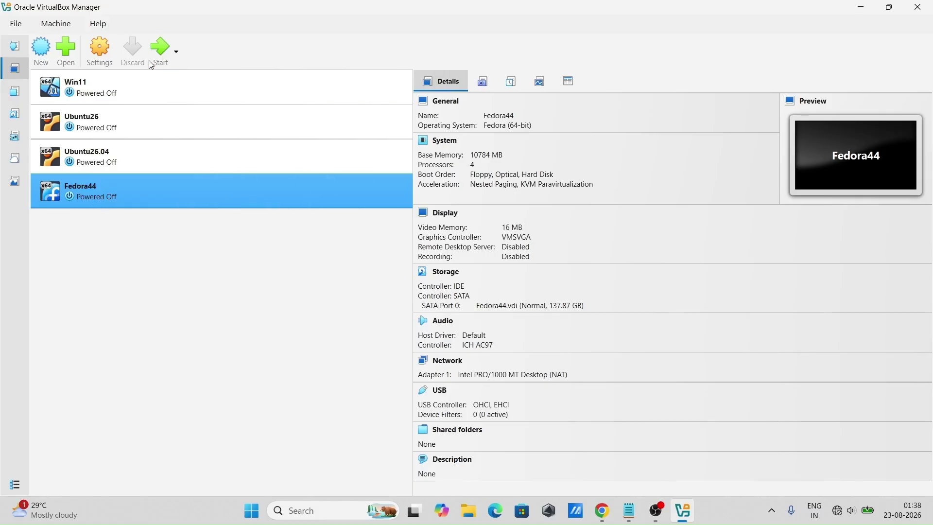
Start the Fedora44 virtual machine and dismiss the mouse integration and keyboard capture notices.
{"action": "left_click", "coordinate": [164, 47]}
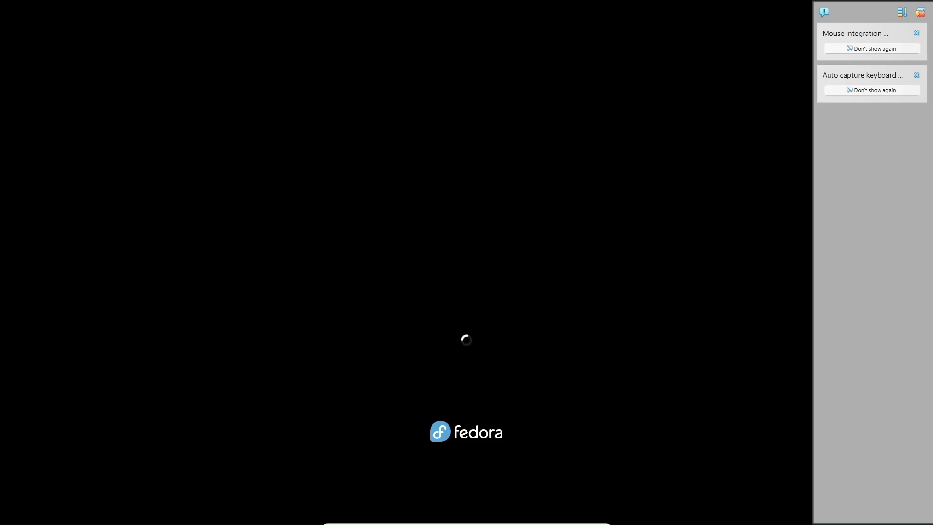
{"action": "left_click", "coordinate": [917, 33]}
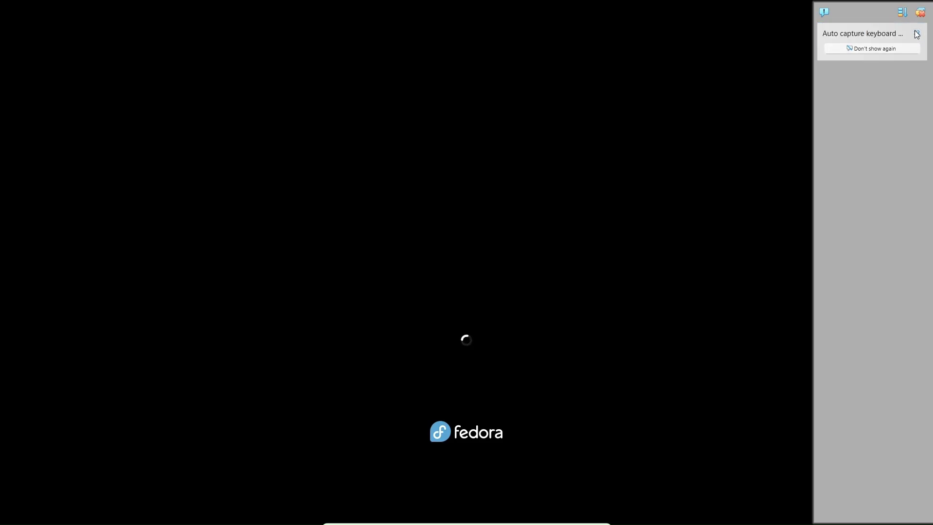
{"action": "left_click", "coordinate": [918, 35]}
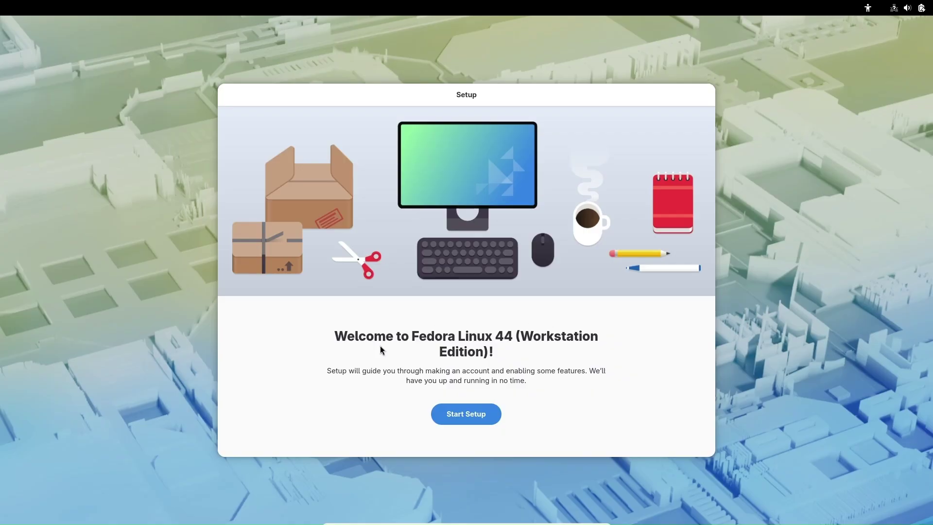
Start the Fedora setup, keep the privacy defaults, set the time zone to Kolkata, India and continue without enabling third-party repositories.
{"action": "left_click", "coordinate": [457, 417]}
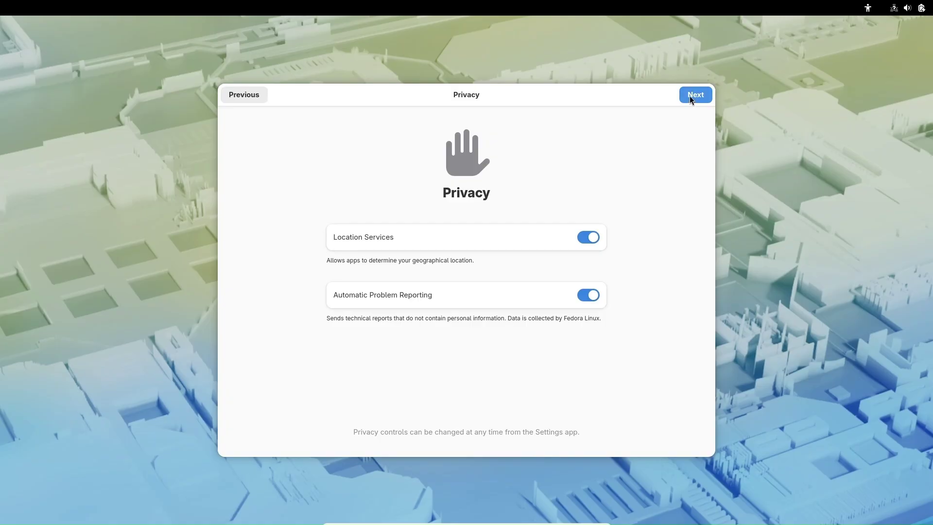
{"action": "left_click", "coordinate": [689, 96]}
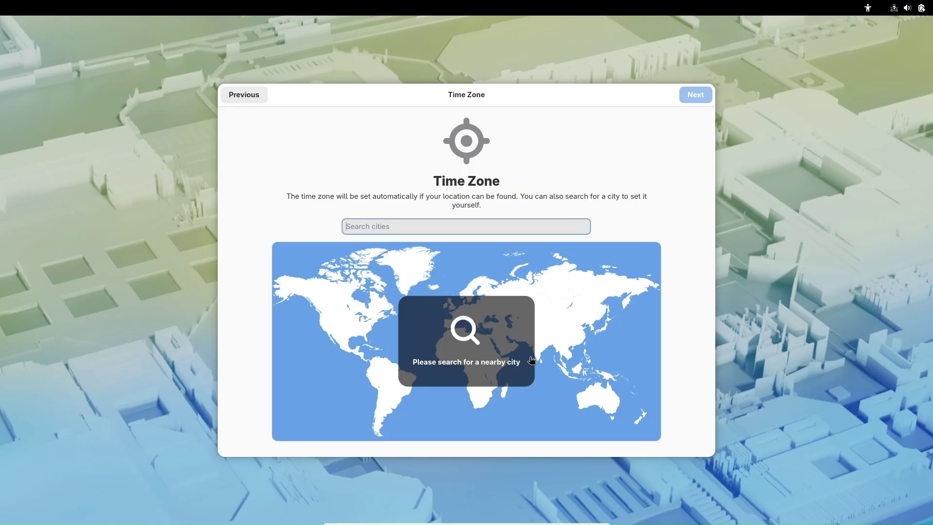
{"action": "left_click", "coordinate": [545, 352]}
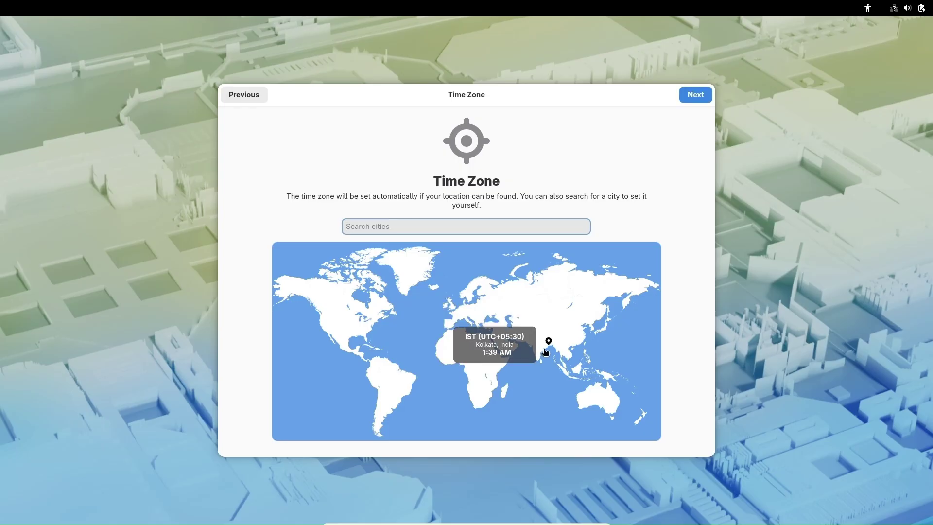
{"action": "left_click", "coordinate": [687, 96]}
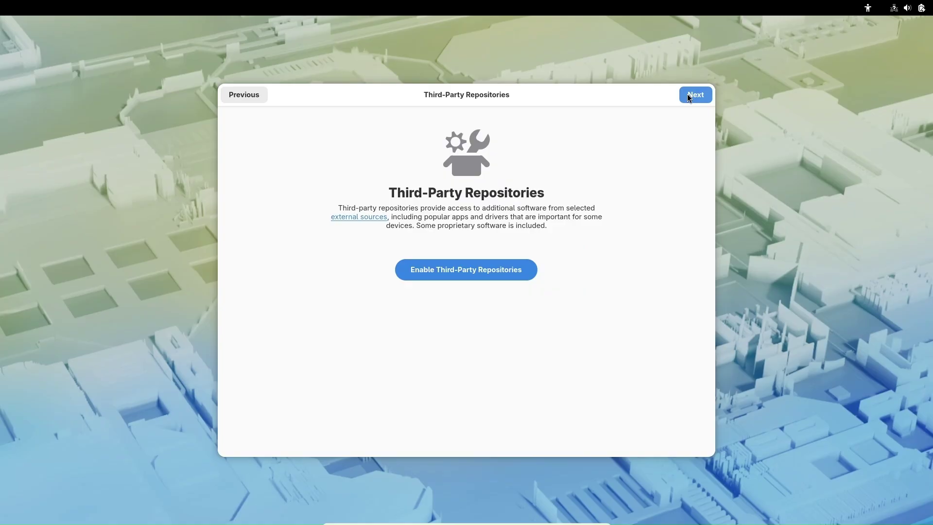
{"action": "left_click", "coordinate": [687, 95]}
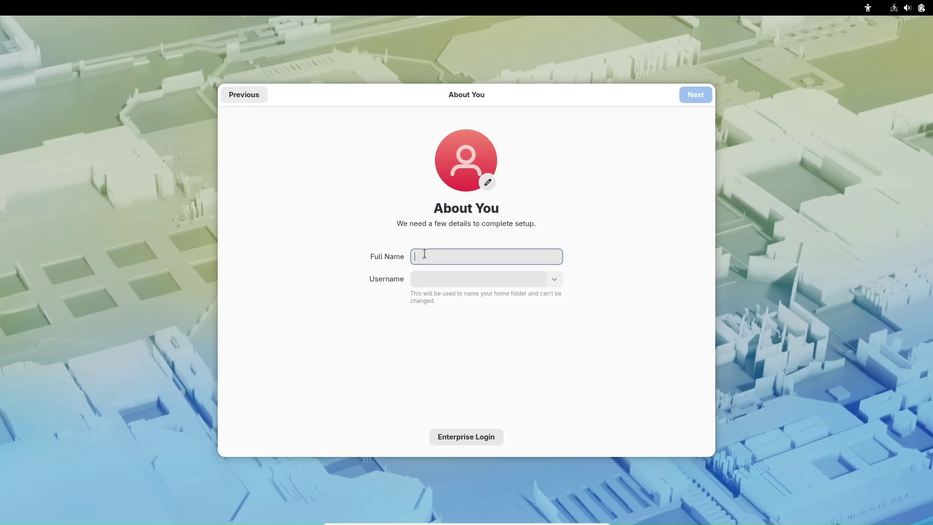
Enter the account holder's full name, keep the suggested username and continue to the password page.
{"action": "type", "text": "Ada"}
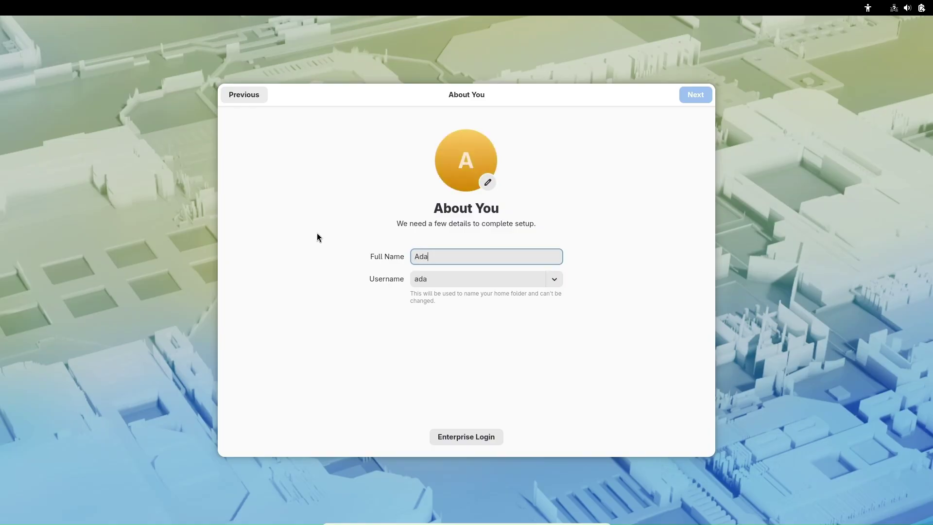
{"action": "type", "text": "m"}
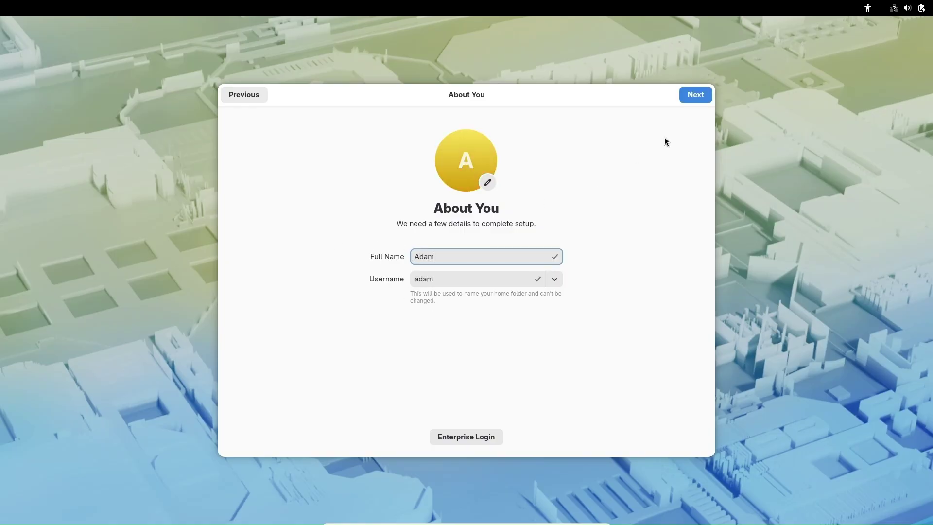
{"action": "left_click", "coordinate": [693, 95]}
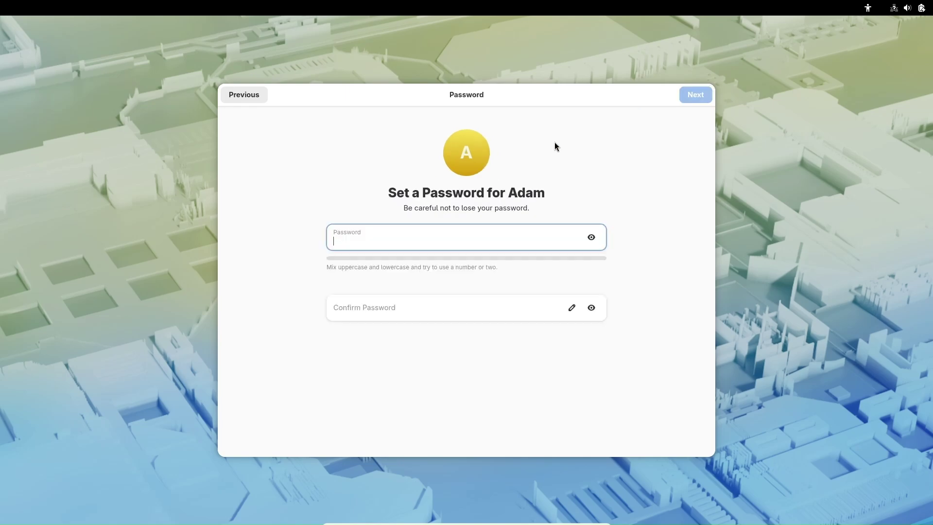
Set and confirm the account password, and start using Fedora Linux without the welcome tour.
{"action": "type", "text": "••••"}
{"action": "key", "text": "Tab"}
{"action": "key", "text": "Tab"}
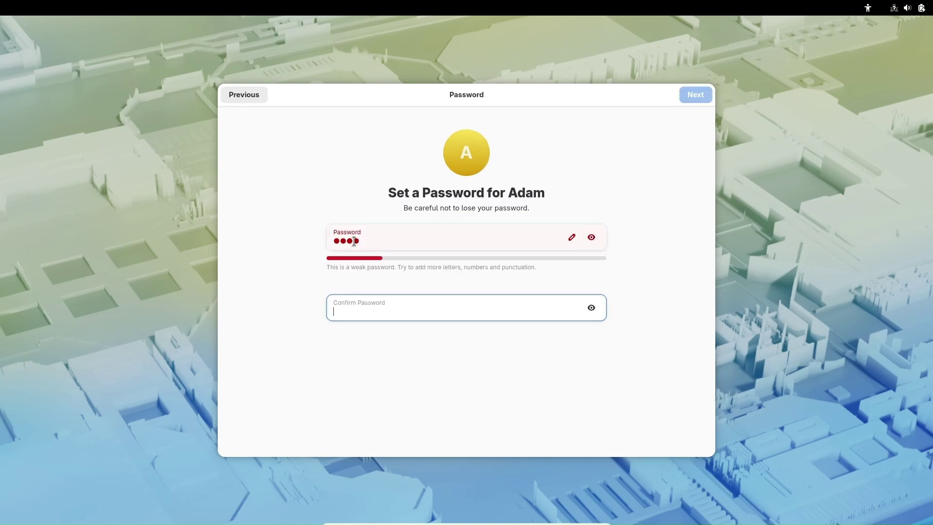
{"action": "type", "text": "••••"}
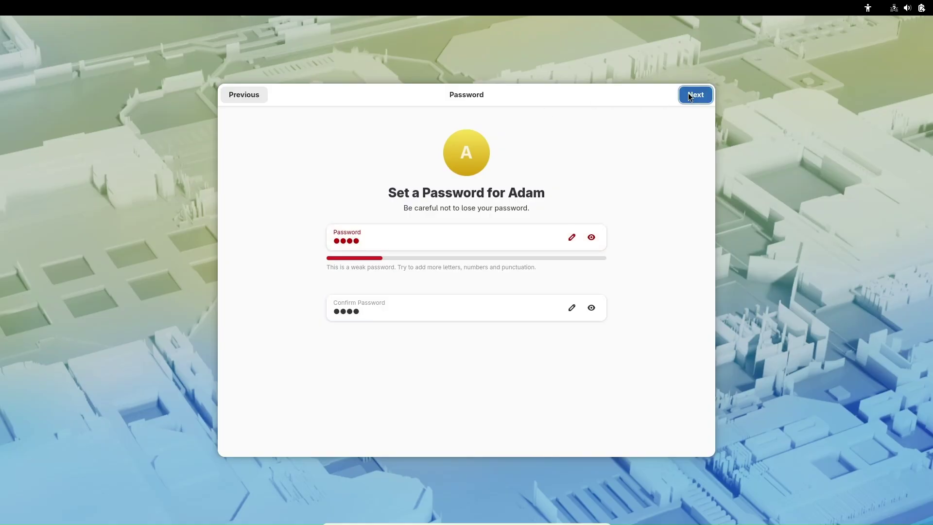
{"action": "left_click", "coordinate": [688, 92]}
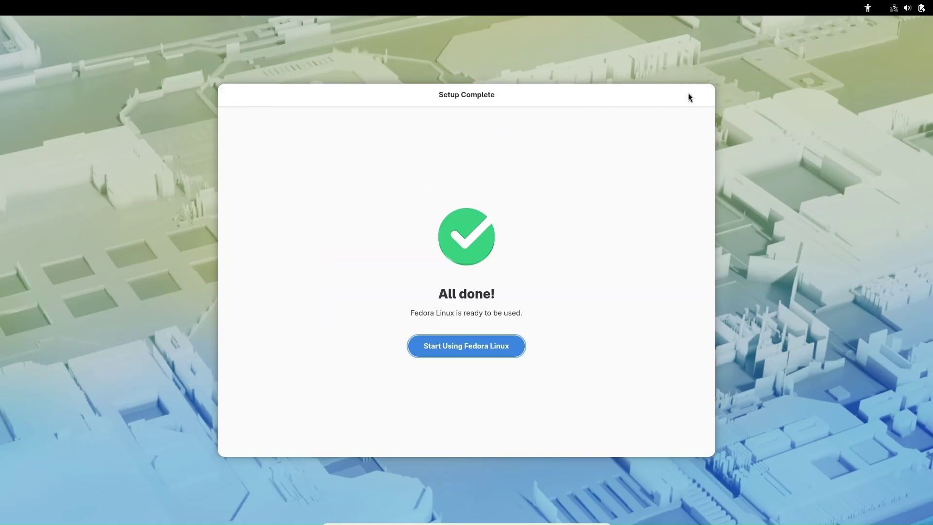
{"action": "left_click", "coordinate": [453, 347]}
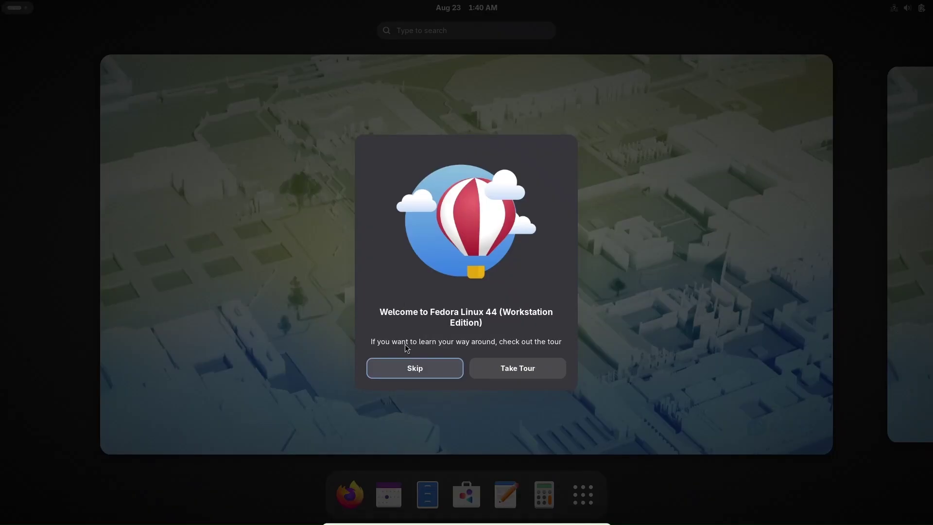
{"action": "left_click", "coordinate": [415, 368]}
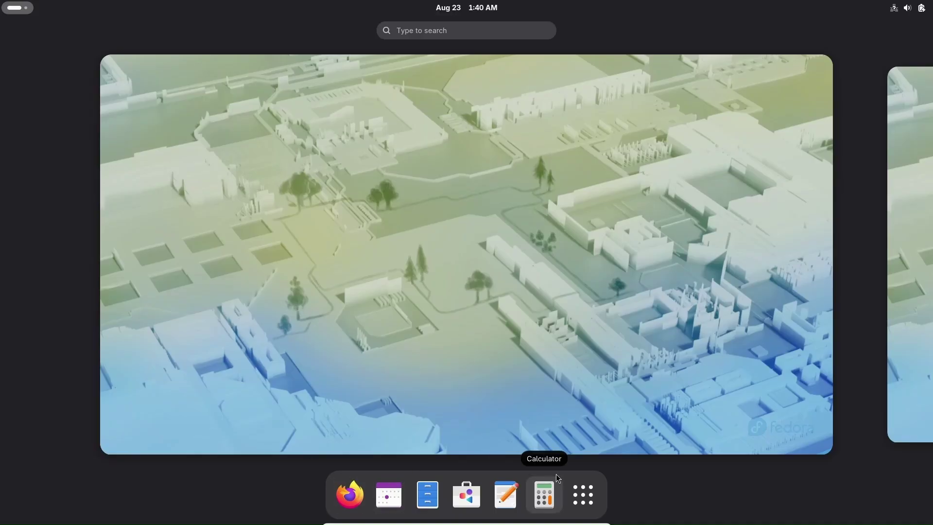
Open Firefox and search the web for jdk in a new tab.
{"action": "left_click", "coordinate": [356, 498]}
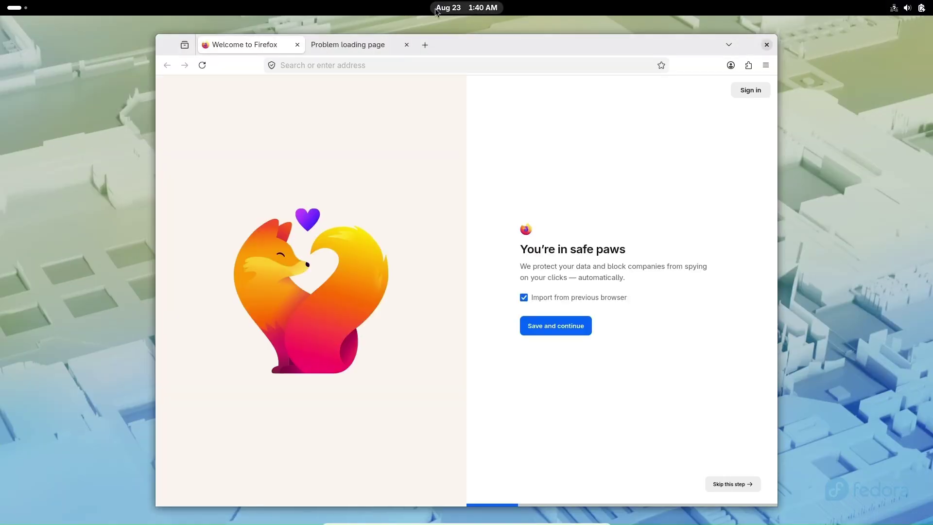
{"action": "left_click", "coordinate": [424, 45]}
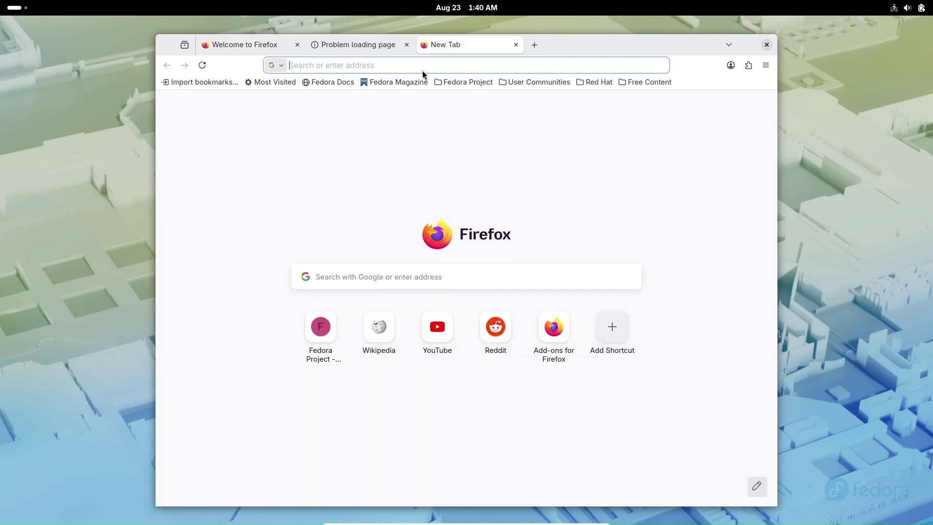
{"action": "left_click", "coordinate": [339, 279]}
{"action": "type", "text": "jdk2"}
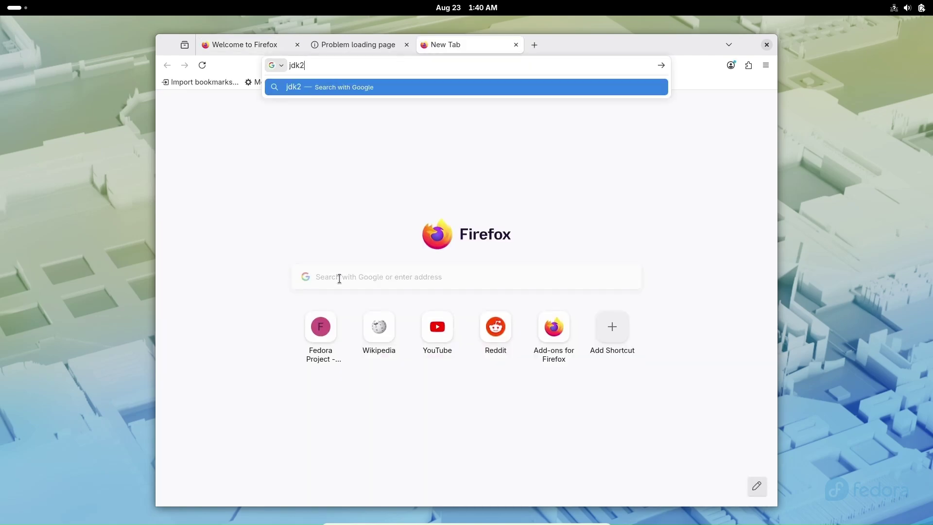
{"action": "key", "text": "BackSpace"}
{"action": "key", "text": "Return"}
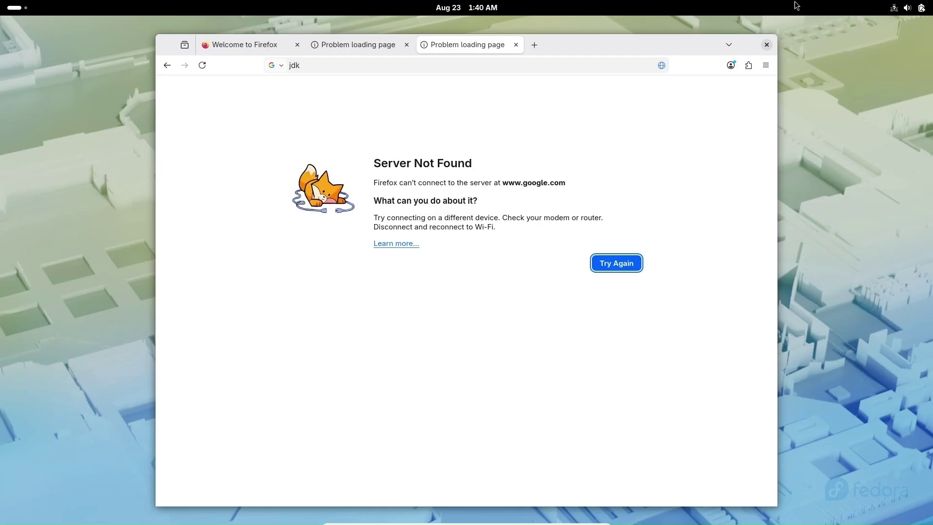
Disconnect and reconnect the wired network connection, and reload the jdk search page.
{"action": "left_click", "coordinate": [920, 12]}
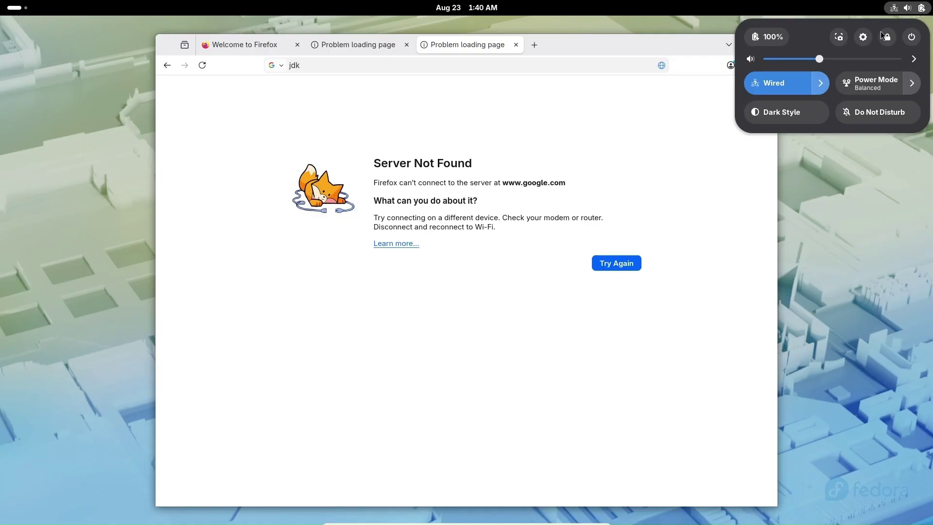
{"action": "left_click", "coordinate": [821, 81]}
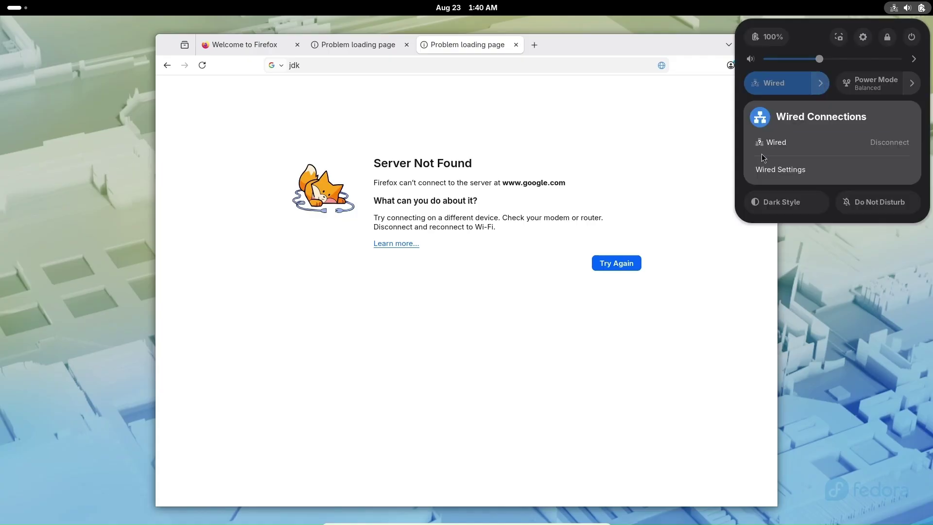
{"action": "left_click", "coordinate": [772, 143]}
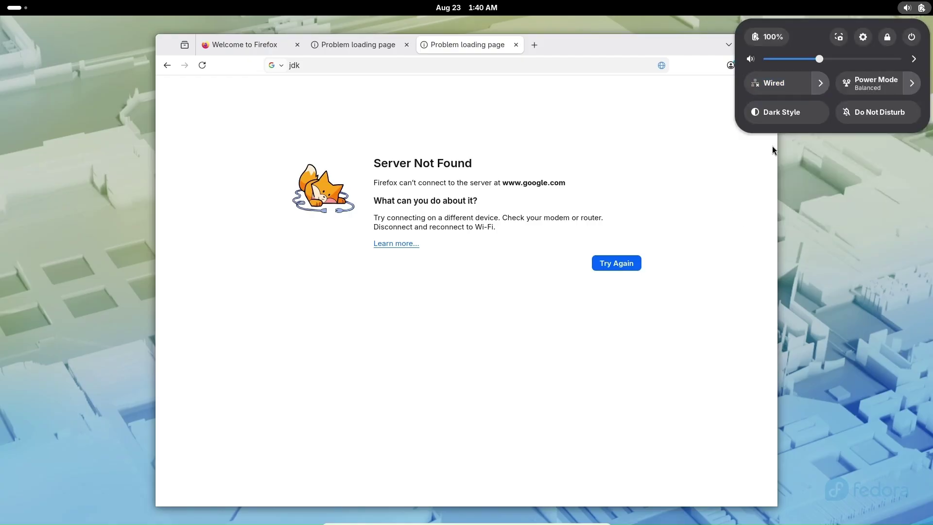
{"action": "left_click", "coordinate": [821, 84]}
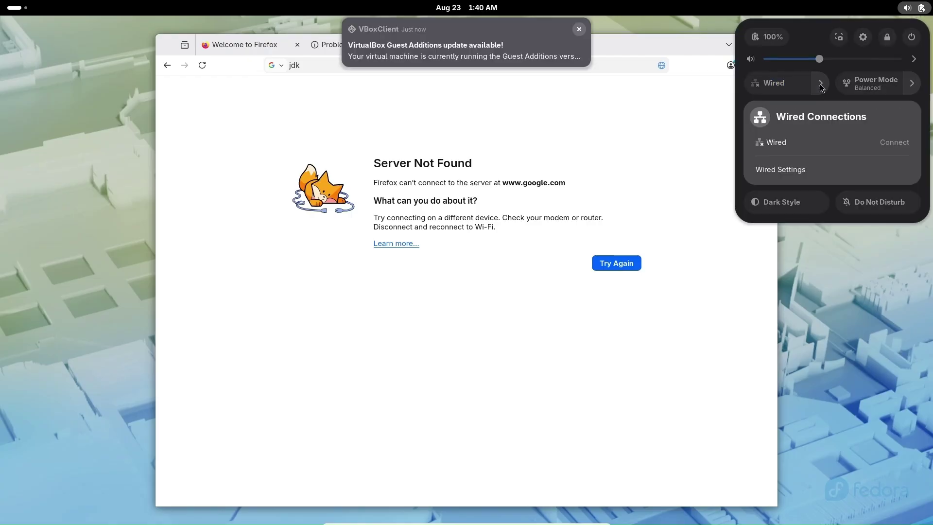
{"action": "left_click", "coordinate": [777, 142]}
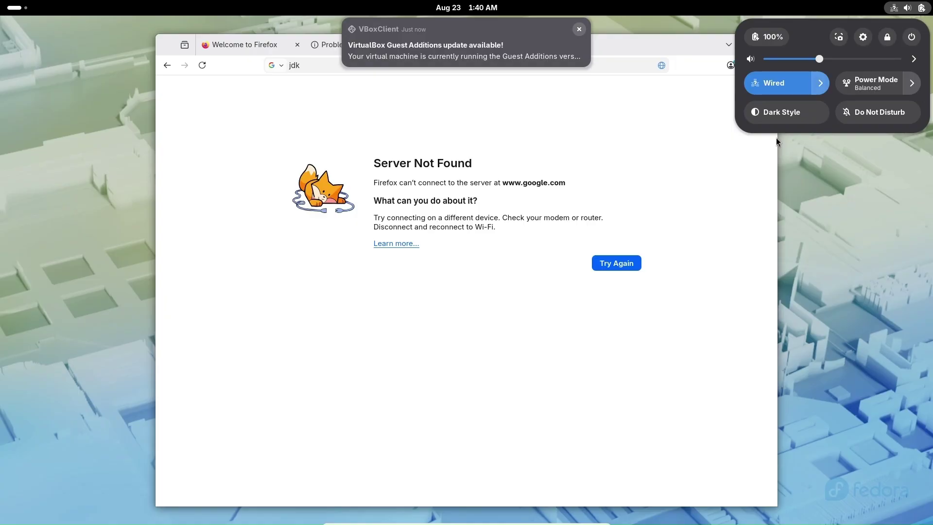
{"action": "left_click", "coordinate": [622, 144]}
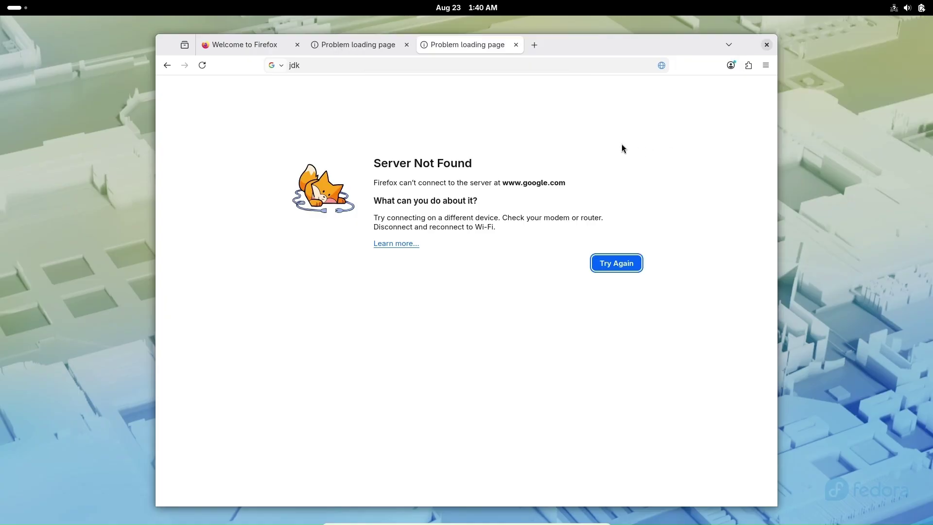
{"action": "left_click", "coordinate": [202, 69]}
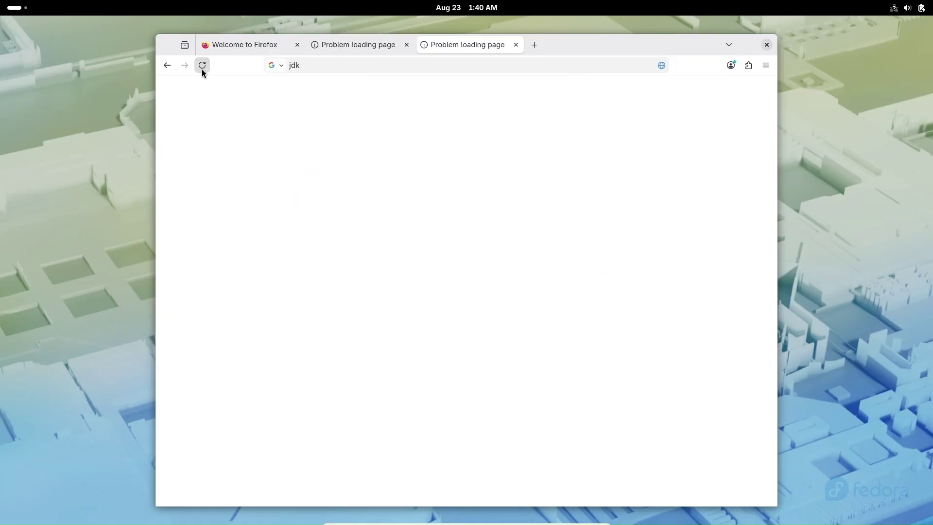
Minimize the VirtualBox Manager window, then return to the Fedora44 machine and close Firefox with all its tabs.
{"action": "mouse_move", "coordinate": [530, 521]}
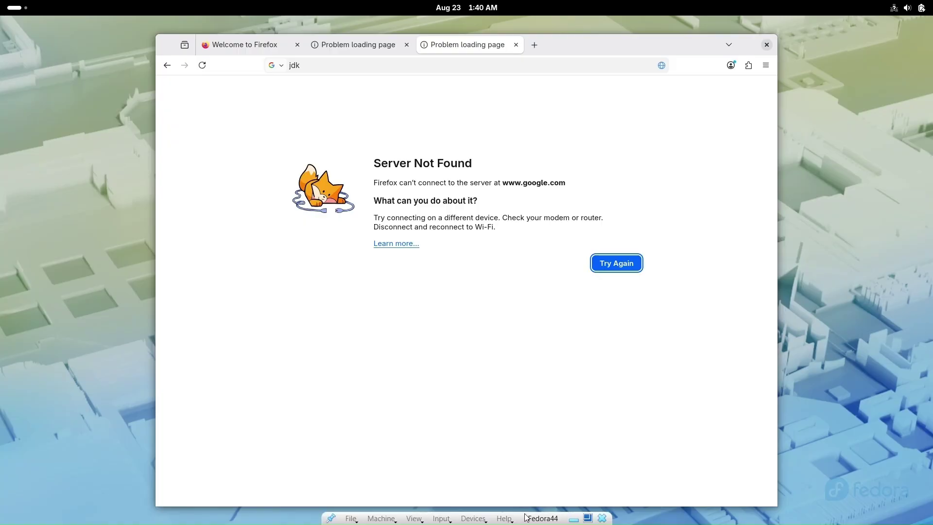
{"action": "left_click", "coordinate": [576, 519]}
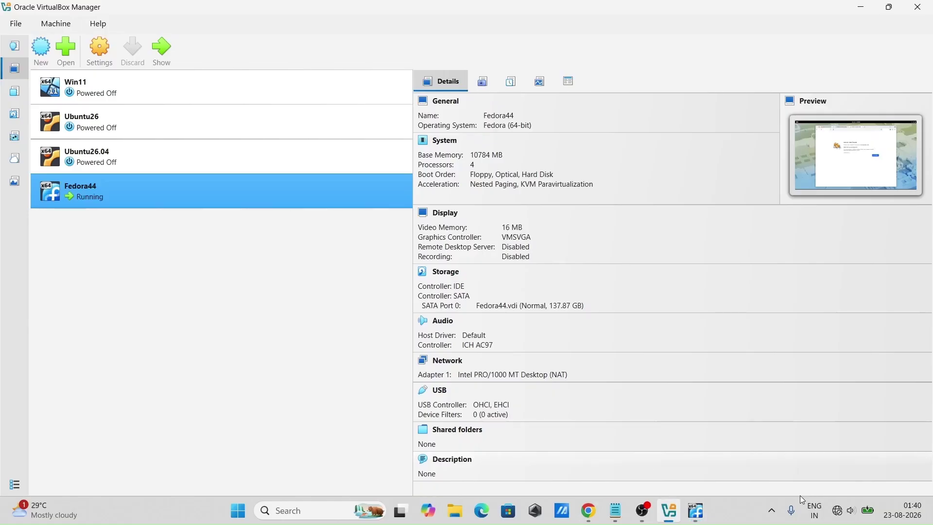
{"action": "left_click", "coordinate": [862, 7]}
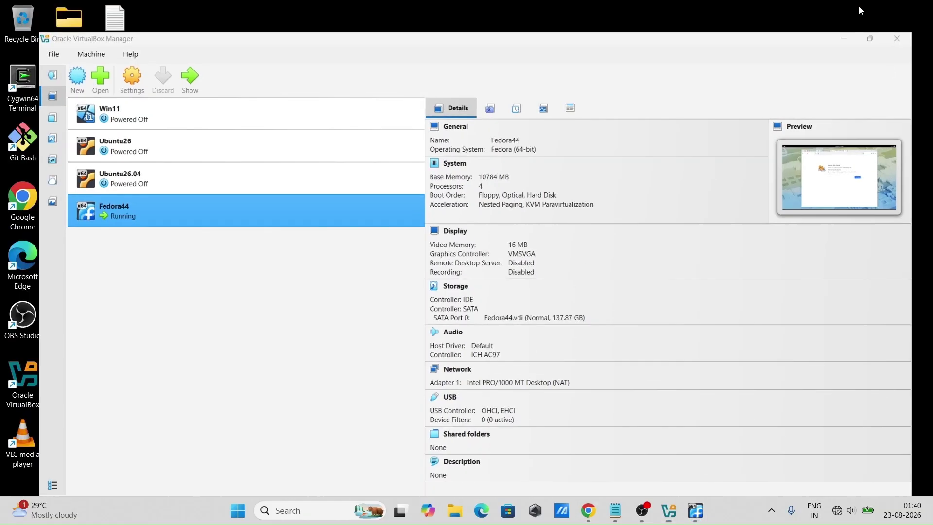
{"action": "left_click", "coordinate": [701, 517]}
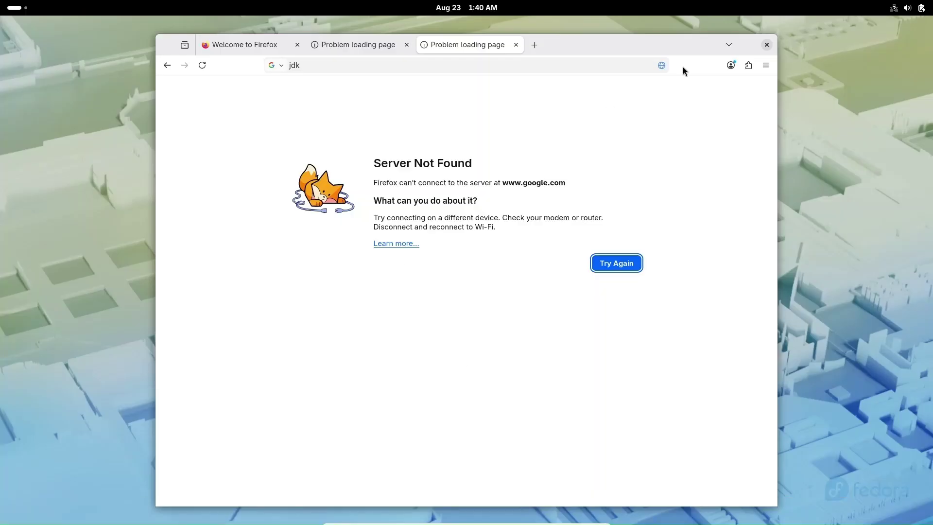
{"action": "left_click", "coordinate": [767, 45]}
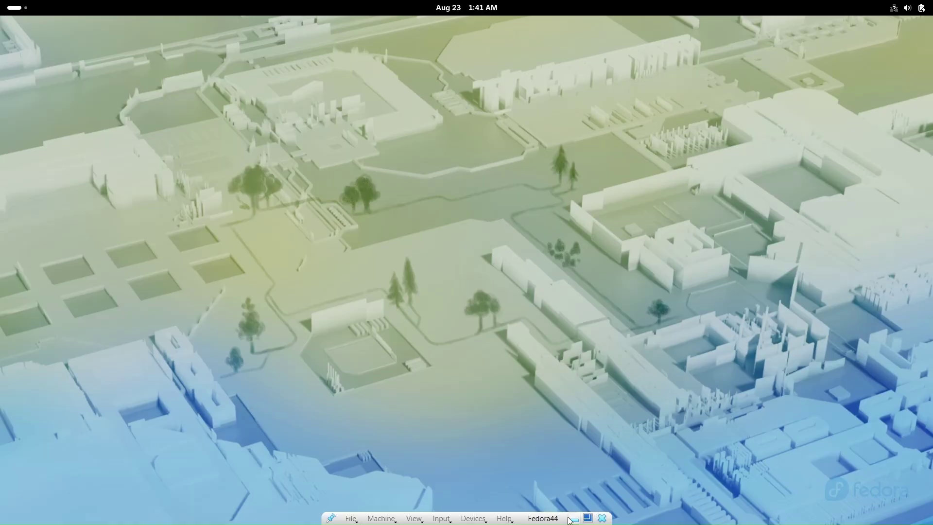
Minimize the Fedora44 machine and switch to Zedd.txt in Notepad, moving its window slightly down the desktop.
{"action": "left_click", "coordinate": [574, 520]}
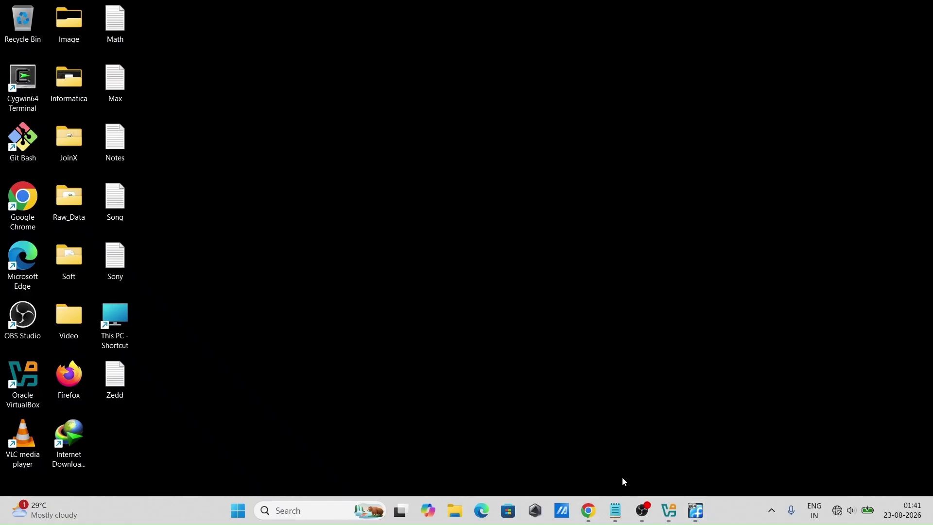
{"action": "left_click", "coordinate": [618, 510]}
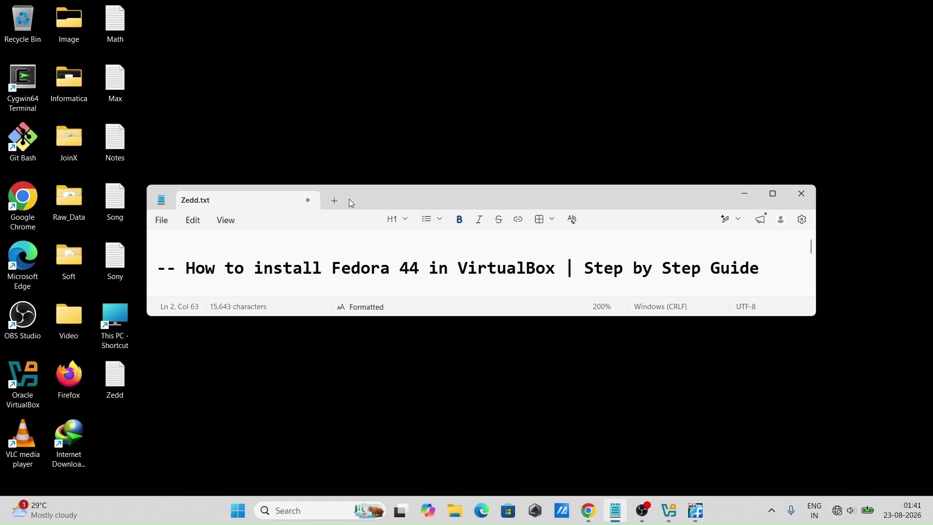
{"action": "left_click_drag", "start_coordinate": [366, 198], "coordinate": [374, 220]}
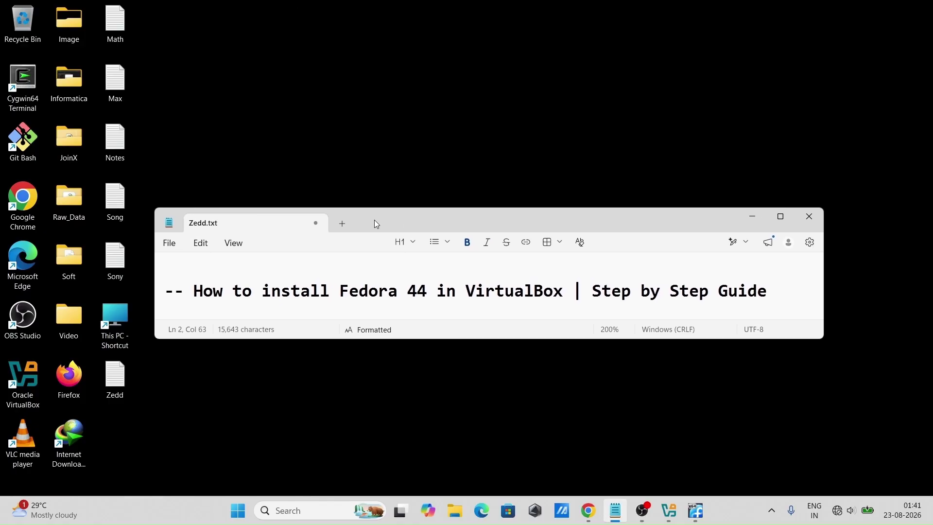